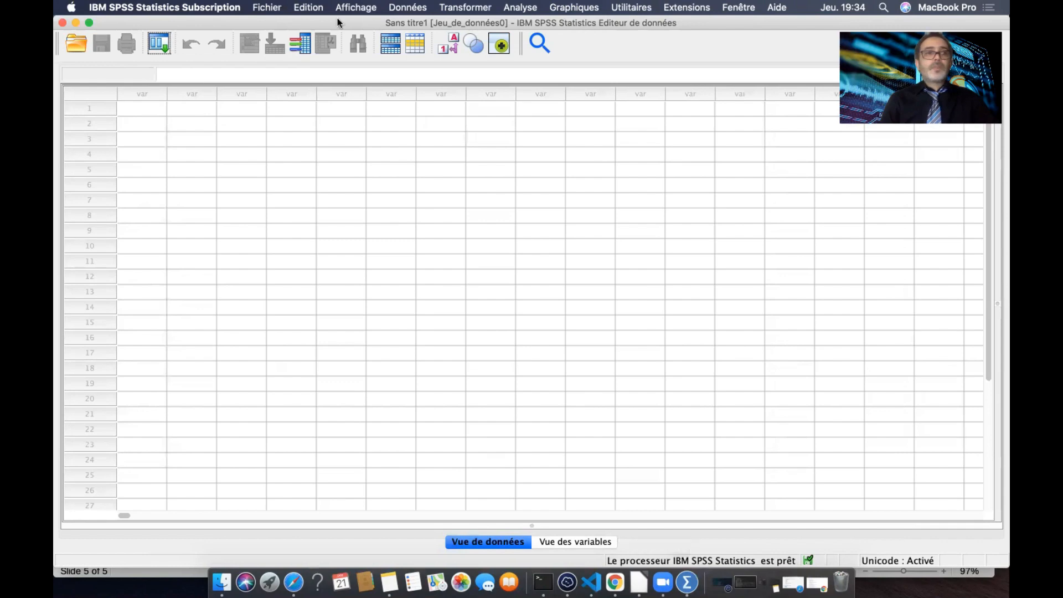
{"action": "mouse_move", "coordinate": [336, 22]}
{"action": "left_mouse_down"}
{"action": "mouse_move", "coordinate": [335, 121]}
{"action": "mouse_move", "coordinate": [336, 31]}
{"action": "left_mouse_up"}
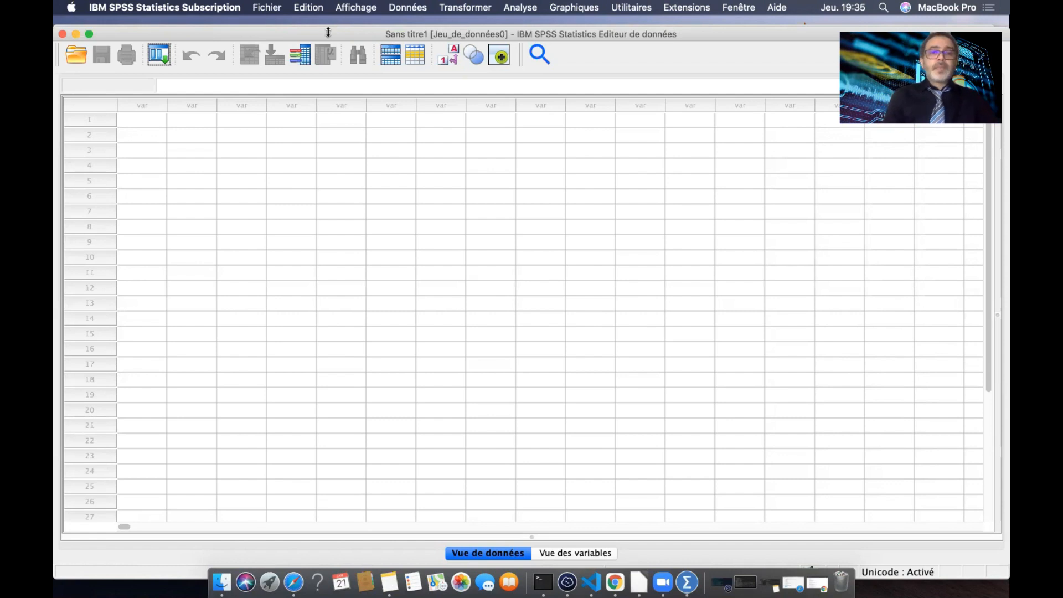
{"action": "left_click_drag", "start_coordinate": [275, 35], "coordinate": [275, 26]}
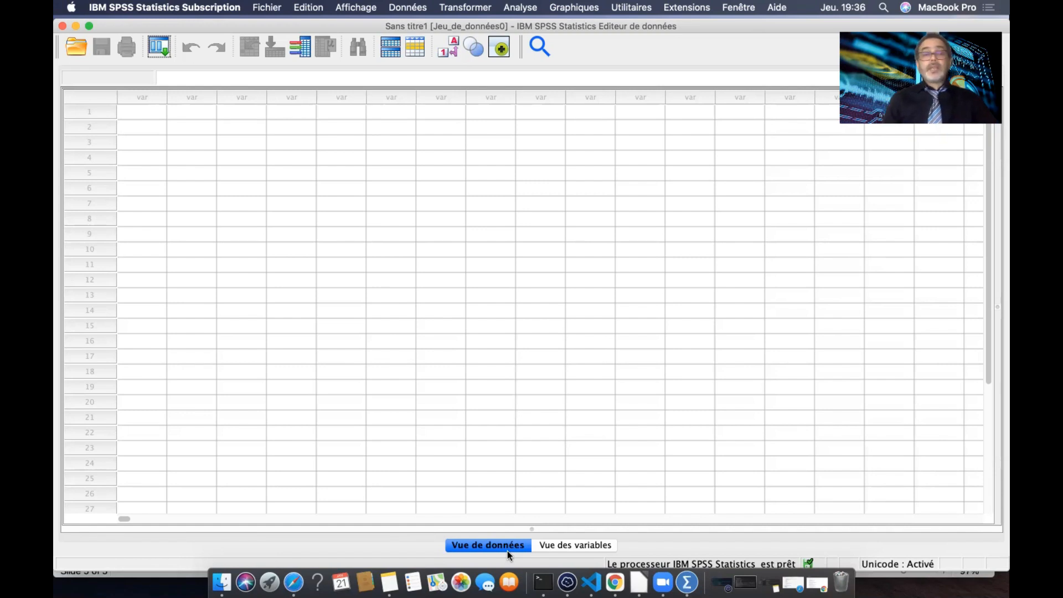
Enter the values 22, 23, 24, 23, 21, 20 and 20 down the first column, in rows 1 to 7
{"action": "left_click", "coordinate": [159, 113]}
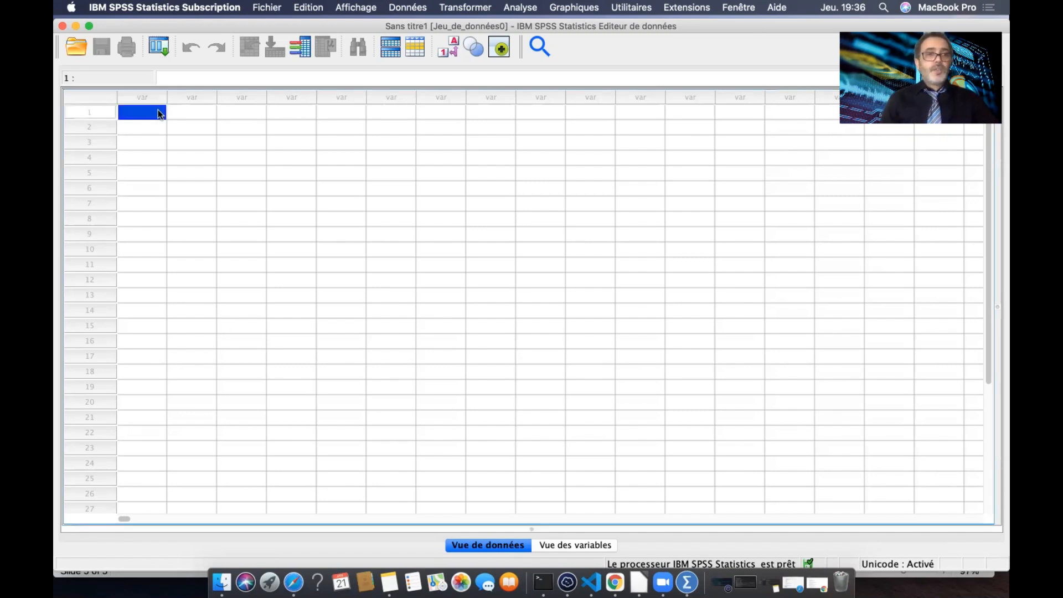
{"action": "type", "text": "2"}
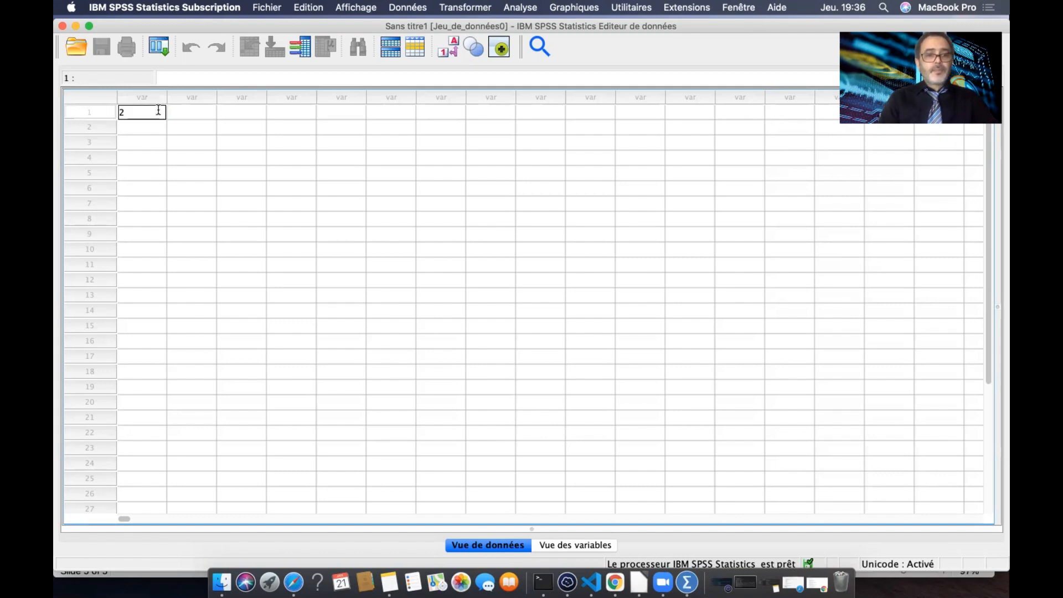
{"action": "type", "text": "2"}
{"action": "key", "text": "Return"}
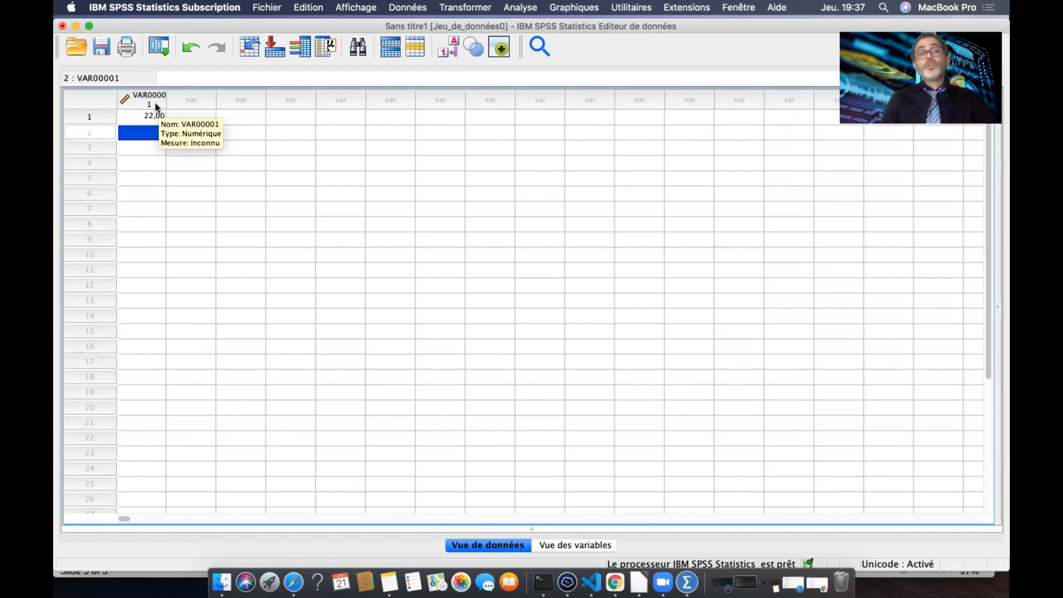
{"action": "type", "text": "23"}
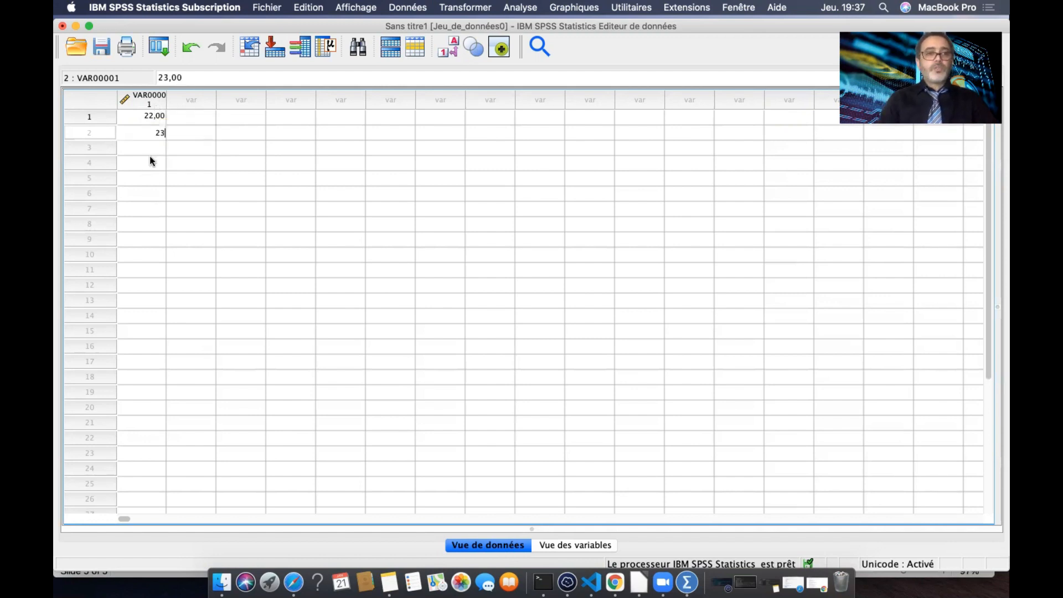
{"action": "key", "text": "Return"}
{"action": "type", "text": "24"}
{"action": "key", "text": "Return"}
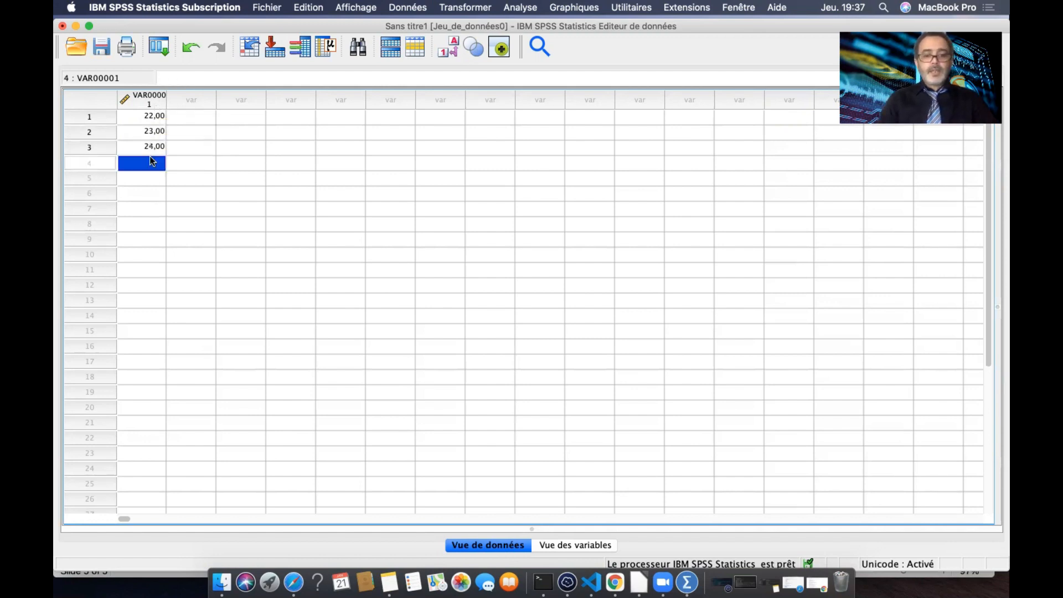
{"action": "type", "text": "25"}
{"action": "key", "text": "Return"}
{"action": "type", "text": "21"}
{"action": "key", "text": "Return"}
{"action": "type", "text": "20"}
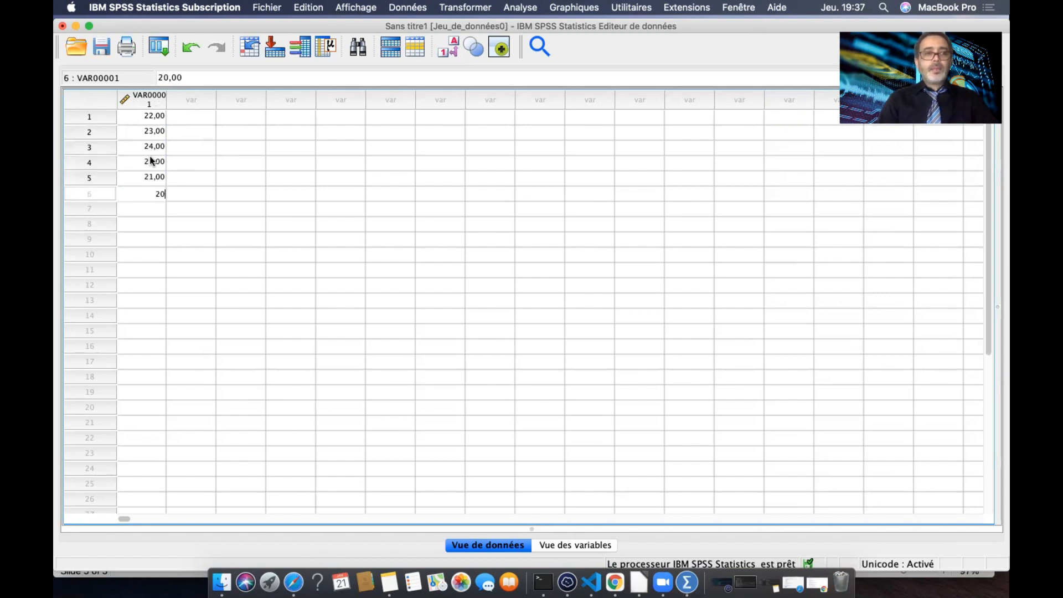
{"action": "key", "text": "Return"}
{"action": "type", "text": "20"}
{"action": "key", "text": "Return"}
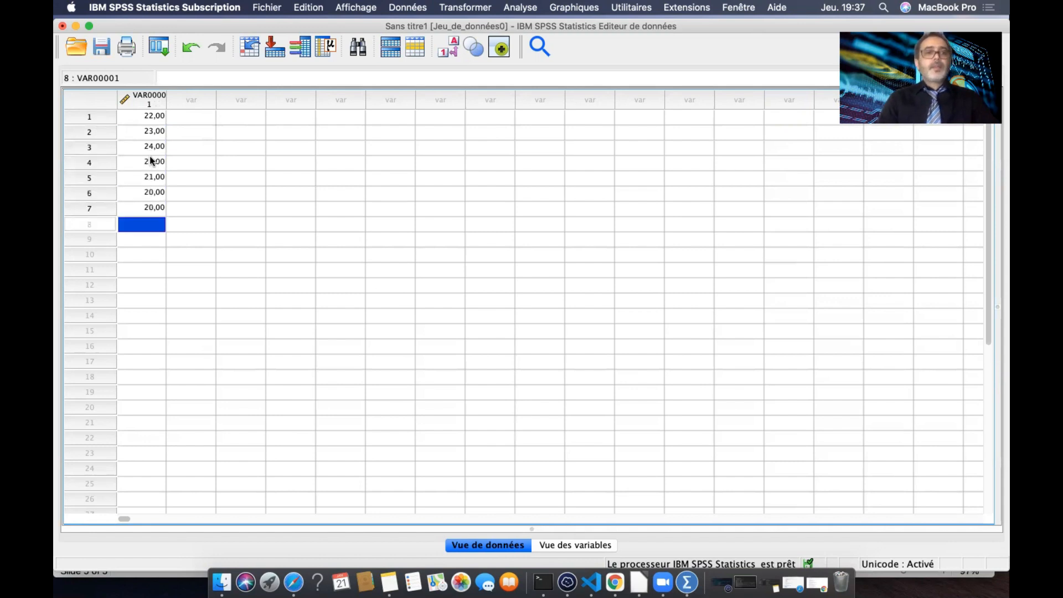
Rename the first variable as Age in its variable definition
{"action": "left_click", "coordinate": [568, 547]}
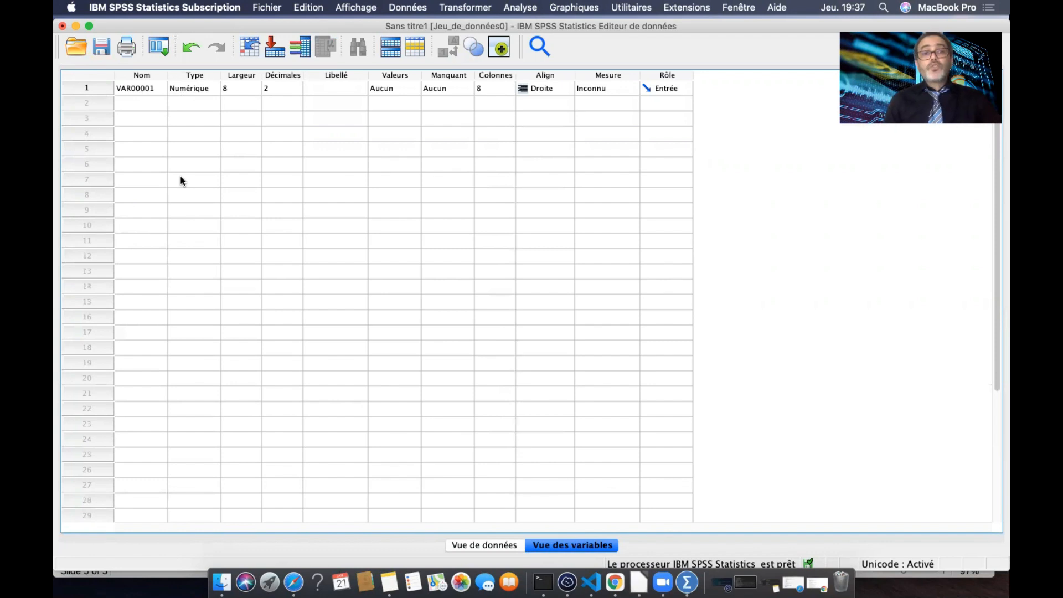
{"action": "left_click", "coordinate": [150, 90]}
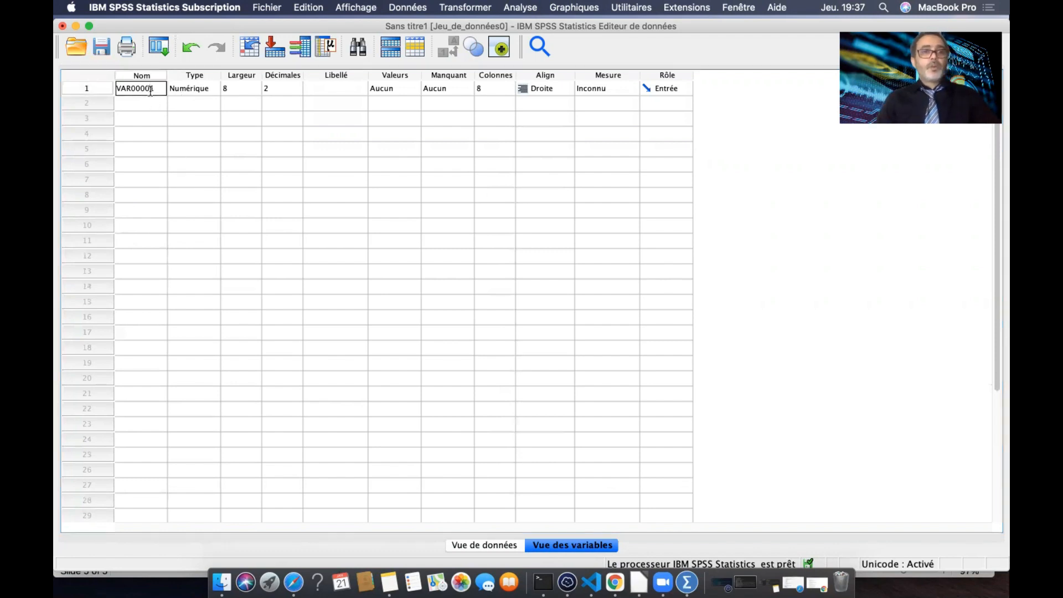
{"action": "double_click", "coordinate": [158, 87]}
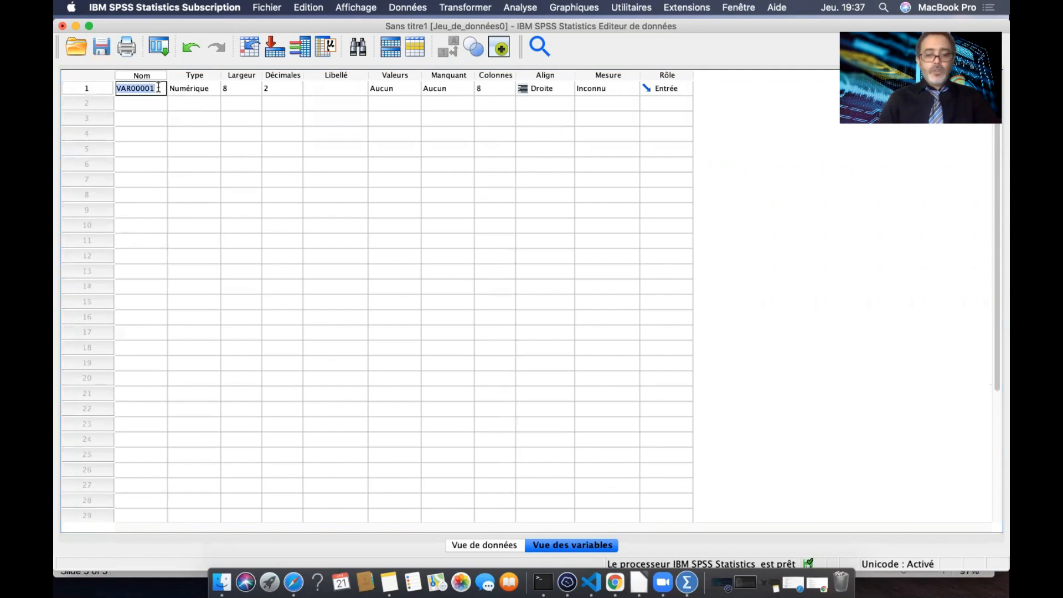
{"action": "type", "text": "Age"}
{"action": "key", "text": "Return"}
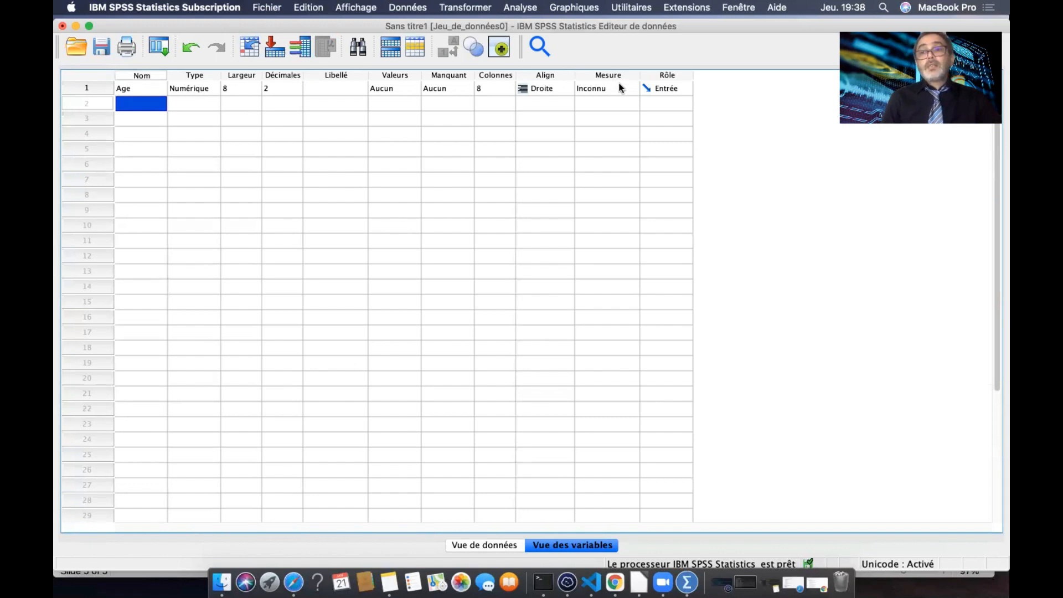
Examine the Virgule, Points, Date and Chaîne variable types for Age, and keep Numérique
{"action": "left_click", "coordinate": [203, 88]}
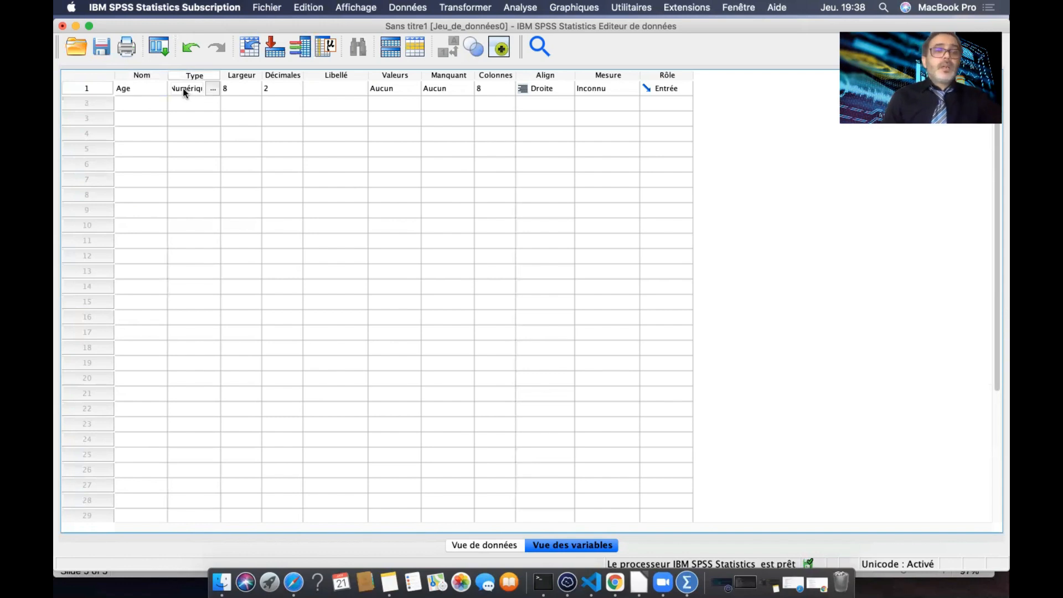
{"action": "left_click", "coordinate": [212, 90]}
{"action": "left_click", "coordinate": [348, 227]}
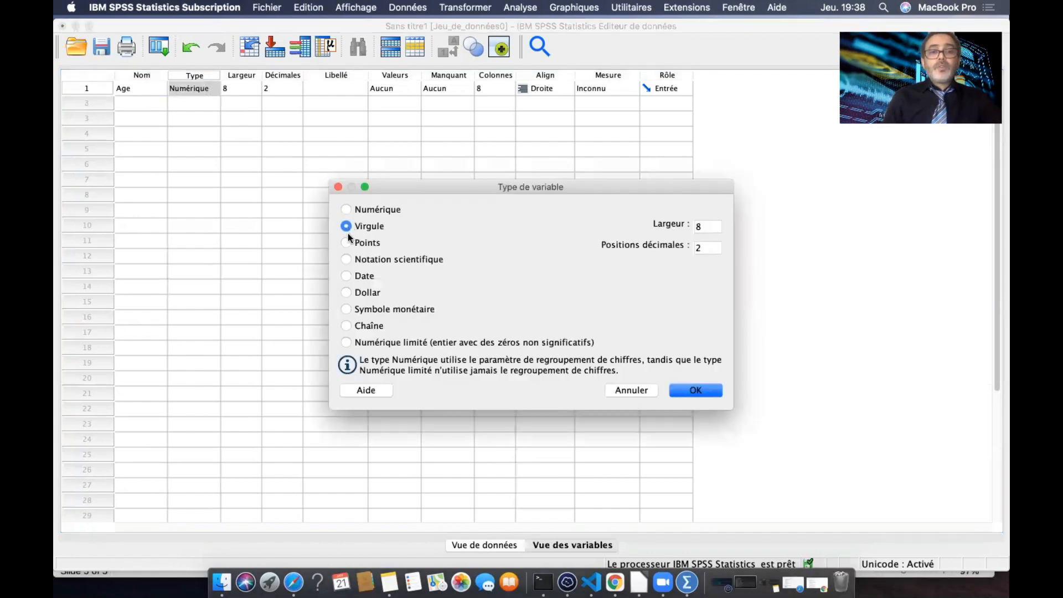
{"action": "left_click", "coordinate": [347, 244]}
{"action": "left_click", "coordinate": [348, 276]}
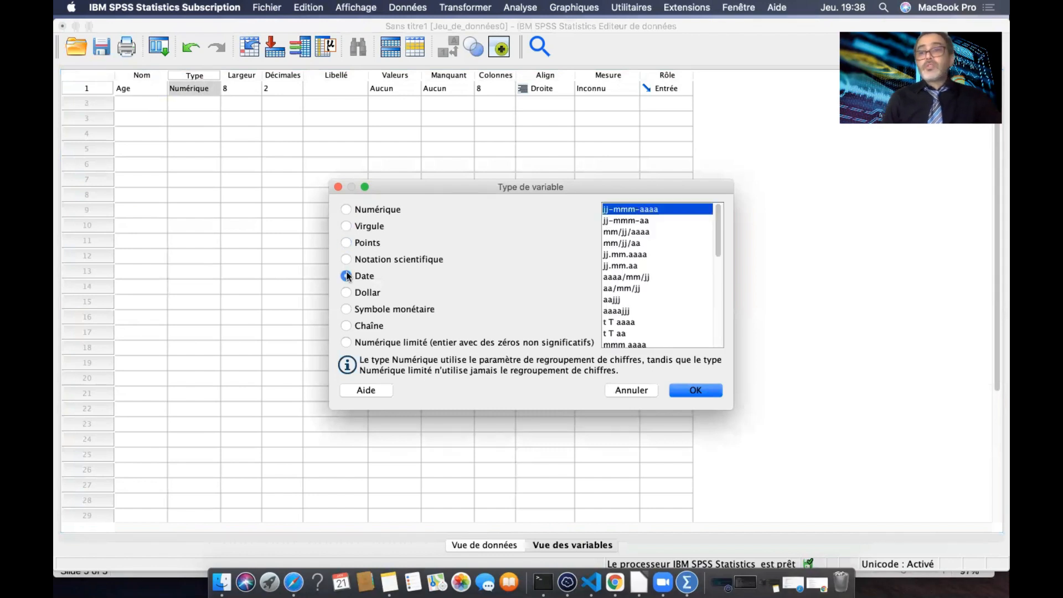
{"action": "left_click", "coordinate": [345, 325]}
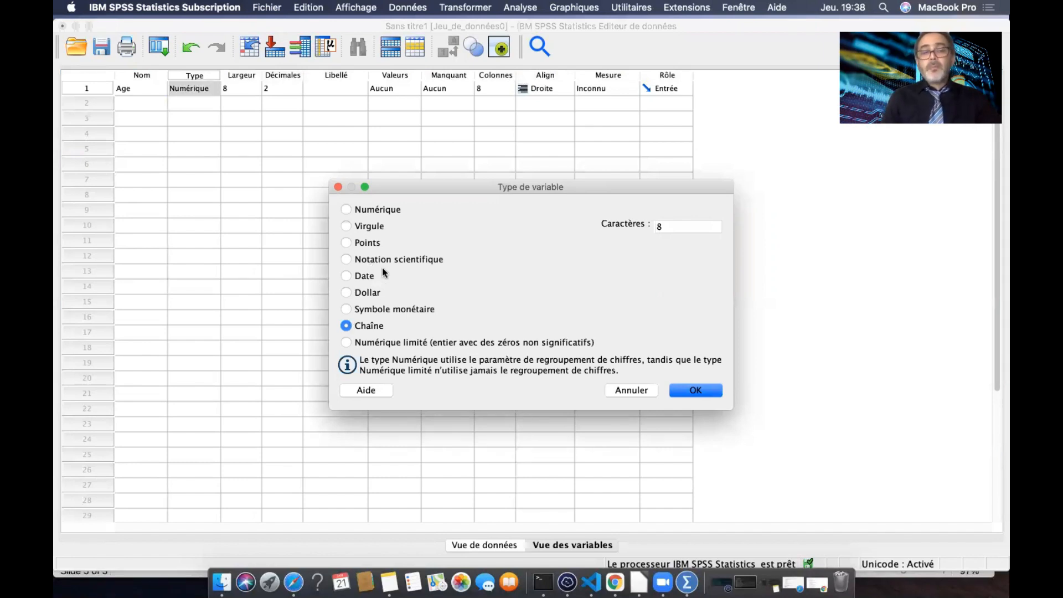
{"action": "left_click", "coordinate": [345, 208]}
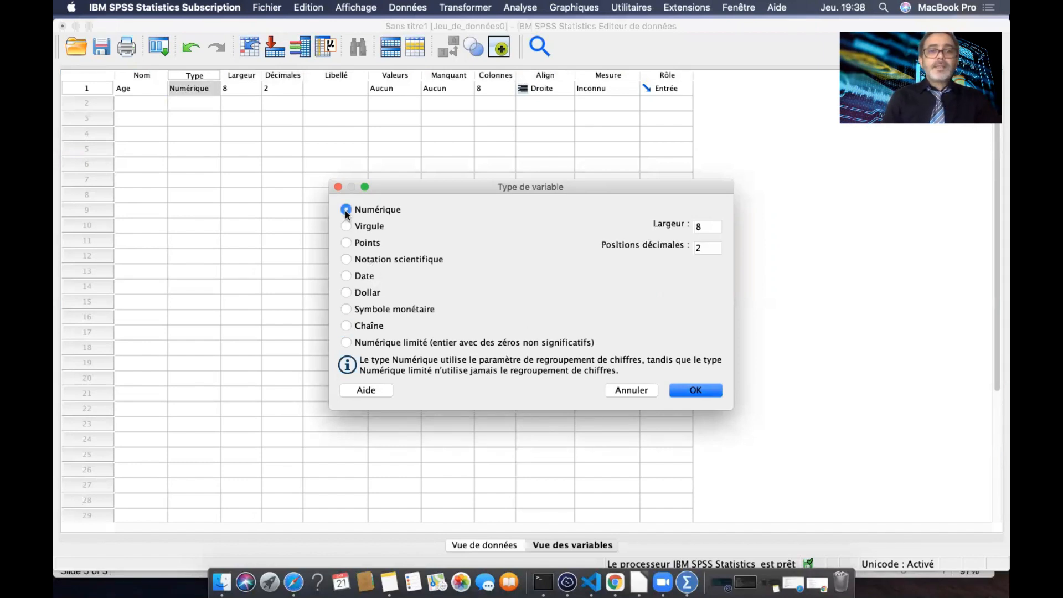
{"action": "left_click", "coordinate": [694, 391]}
Set the Age variable's decimals to 0 and give it the label "Quel est votre age ?"
{"action": "left_click", "coordinate": [277, 87]}
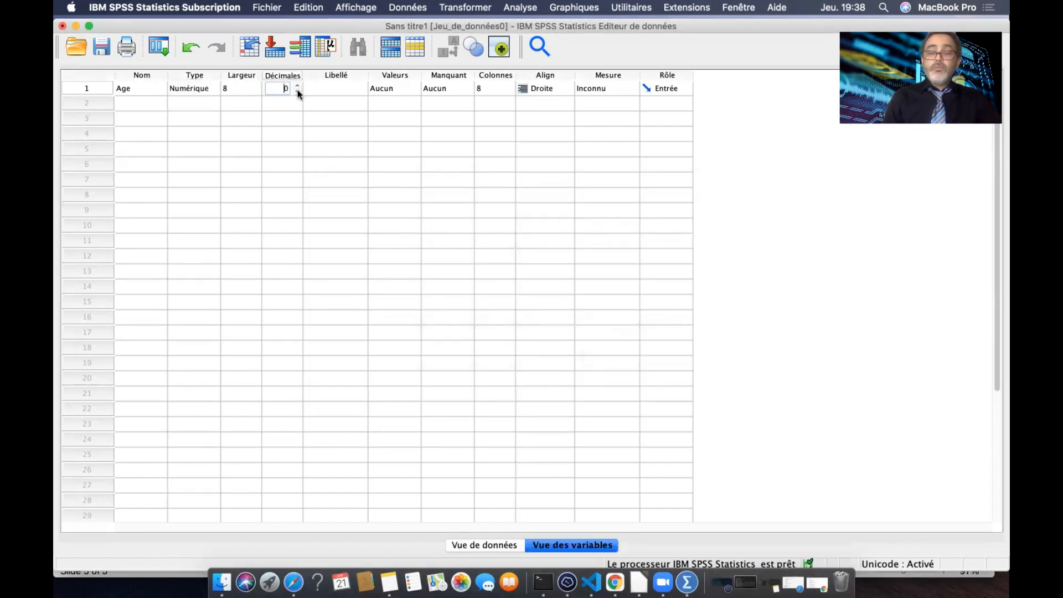
{"action": "left_click", "coordinate": [334, 89]}
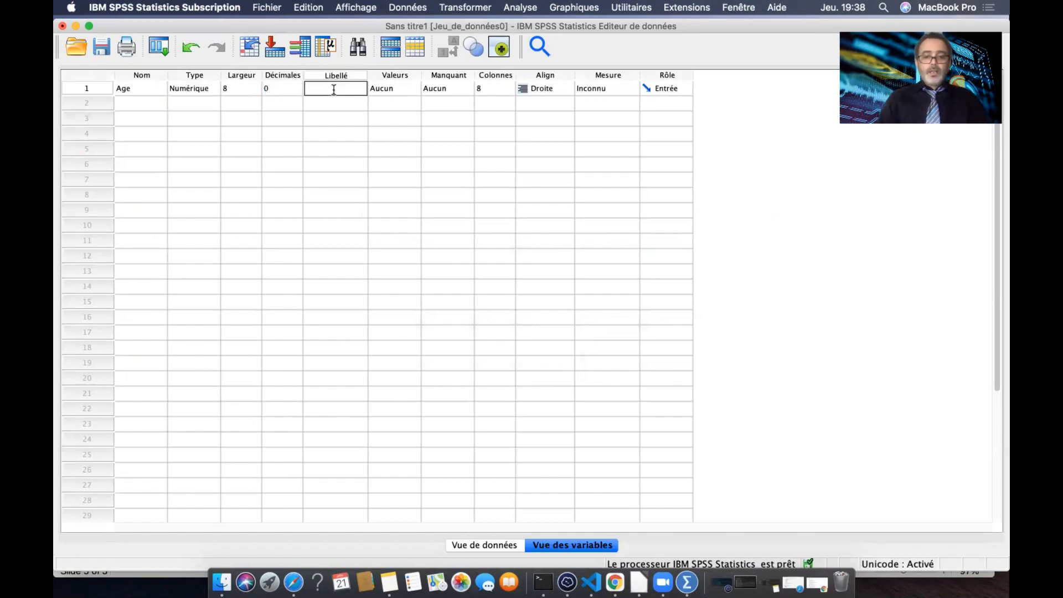
{"action": "type", "text": "Quel est"}
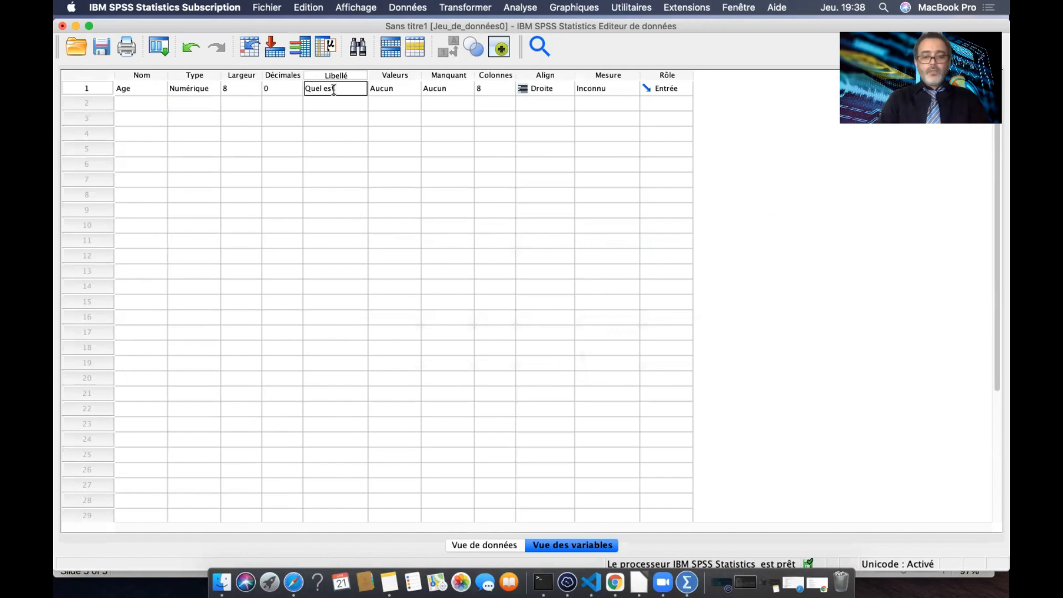
{"action": "type", "text": " votre A"}
{"action": "key", "text": "BackSpace"}
{"action": "type", "text": "age"}
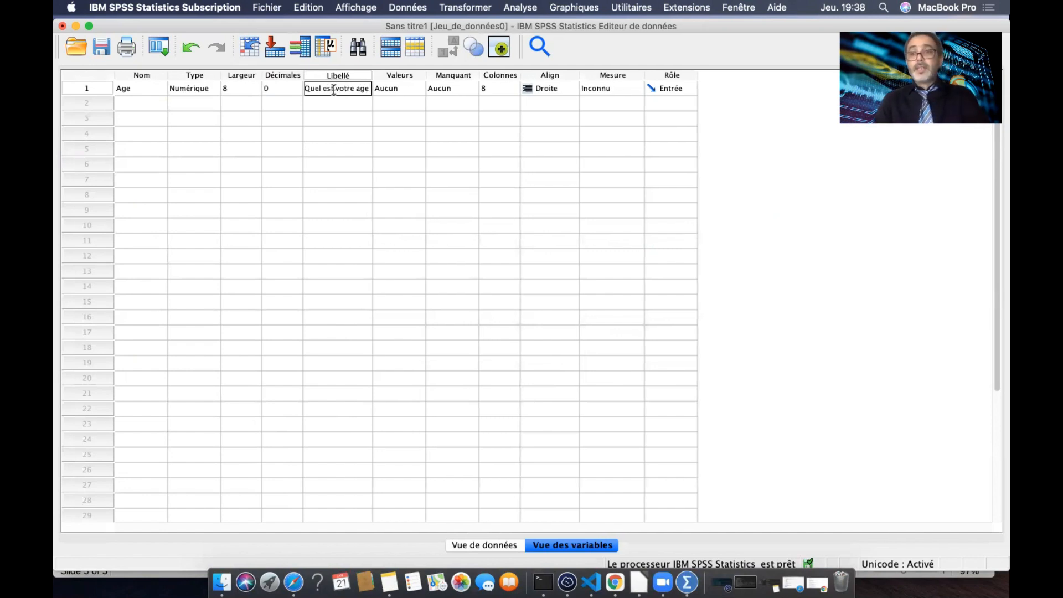
{"action": "type", "text": " ?"}
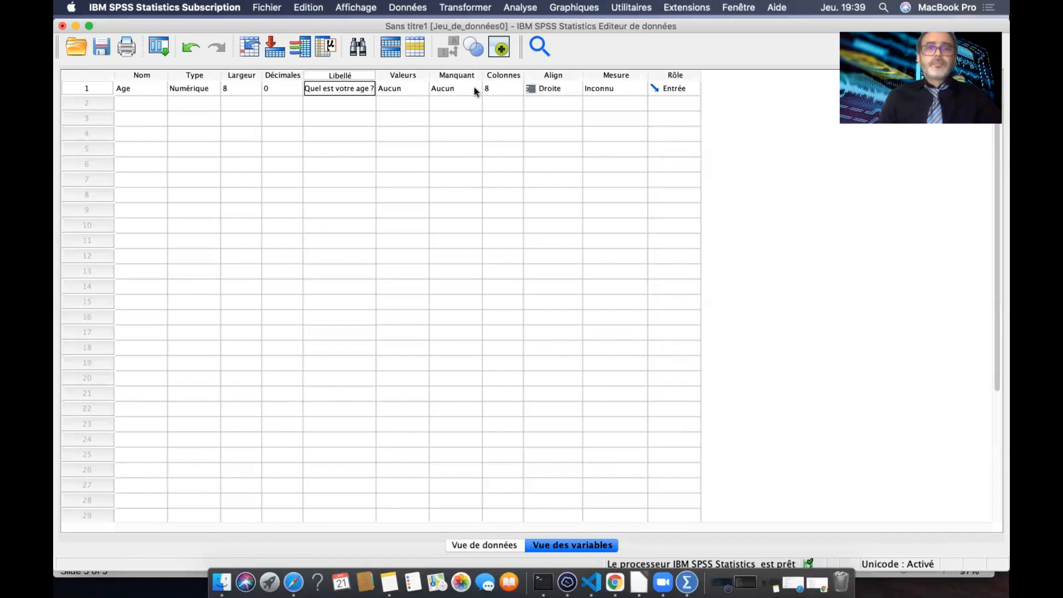
Return to the data and replace the ages in rows 6 and 7 with 22 and 23
{"action": "left_click", "coordinate": [488, 545]}
{"action": "left_click", "coordinate": [155, 189]}
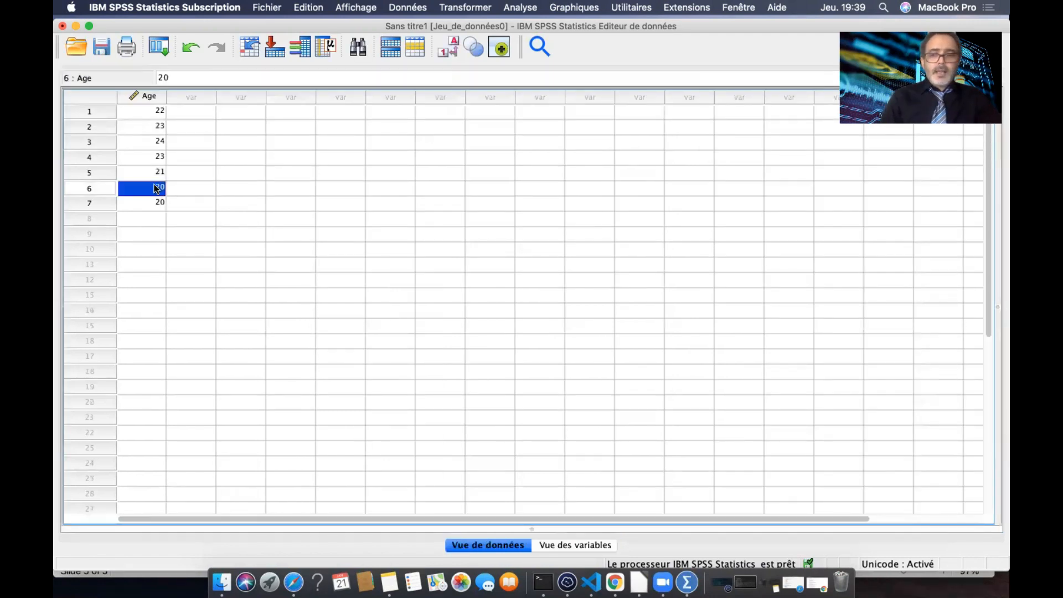
{"action": "key", "text": "BackSpace"}
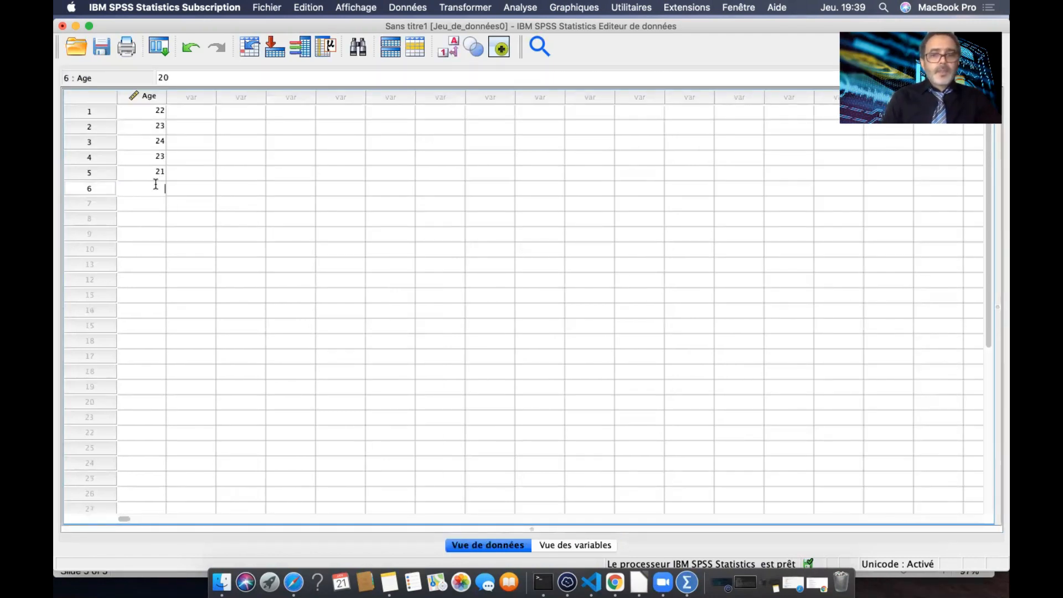
{"action": "type", "text": "22"}
{"action": "key", "text": "Return"}
{"action": "type", "text": "23"}
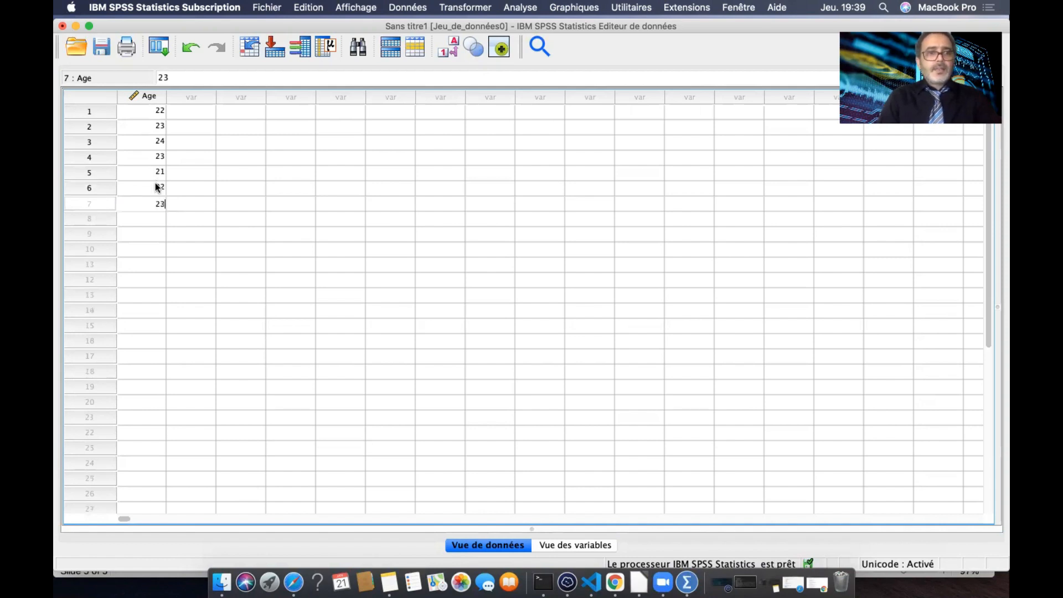
{"action": "key", "text": "Return"}
Clear the age in row 5 so that case has a missing value
{"action": "left_click", "coordinate": [152, 172]}
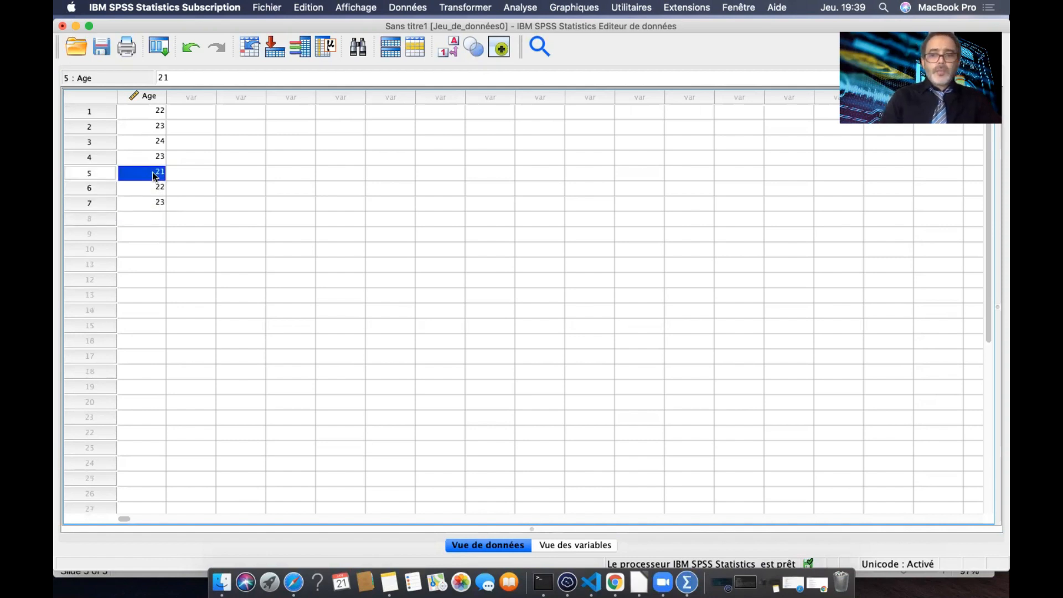
{"action": "key", "text": "BackSpace"}
{"action": "key", "text": "Return"}
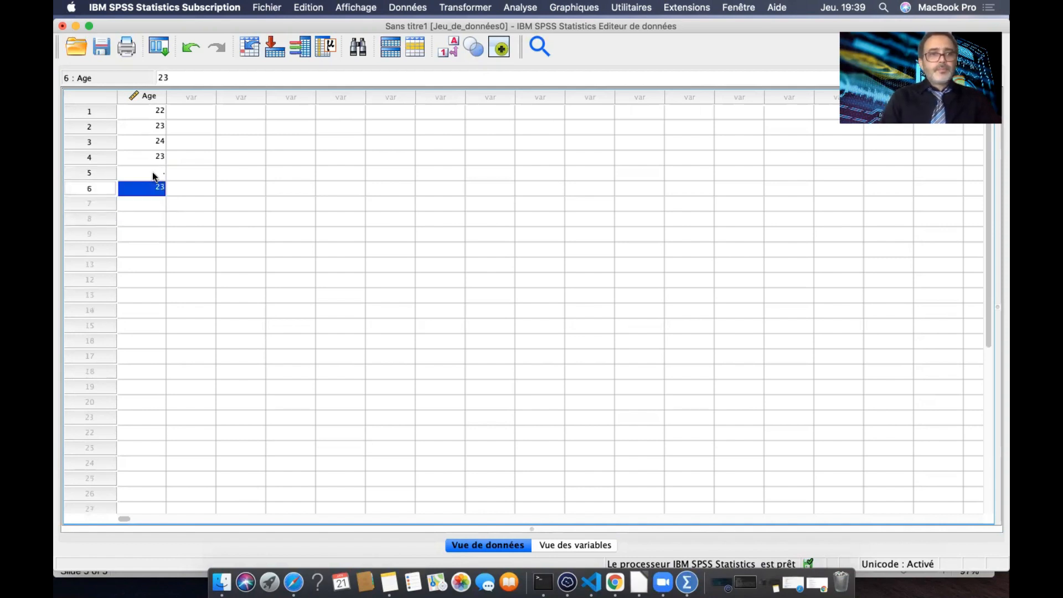
Enter the ages 23 in row 7 and 24 in row 8, and select the empty age in row 5
{"action": "key", "text": "Return"}
{"action": "type", "text": "23"}
{"action": "key", "text": "Return"}
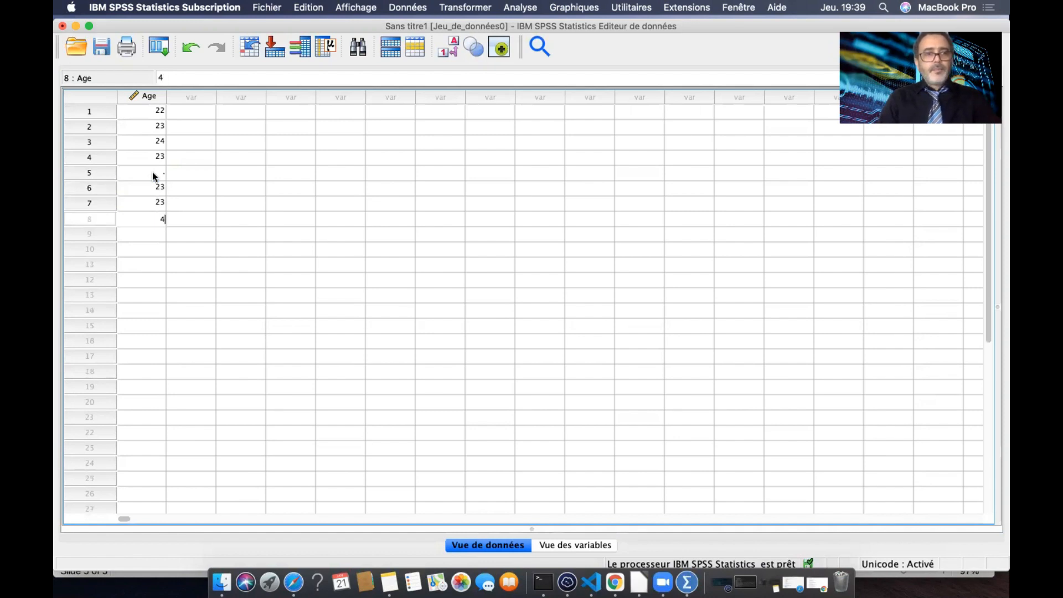
{"action": "type", "text": "45"}
{"action": "left_click", "coordinate": [149, 217]}
{"action": "type", "text": "24"}
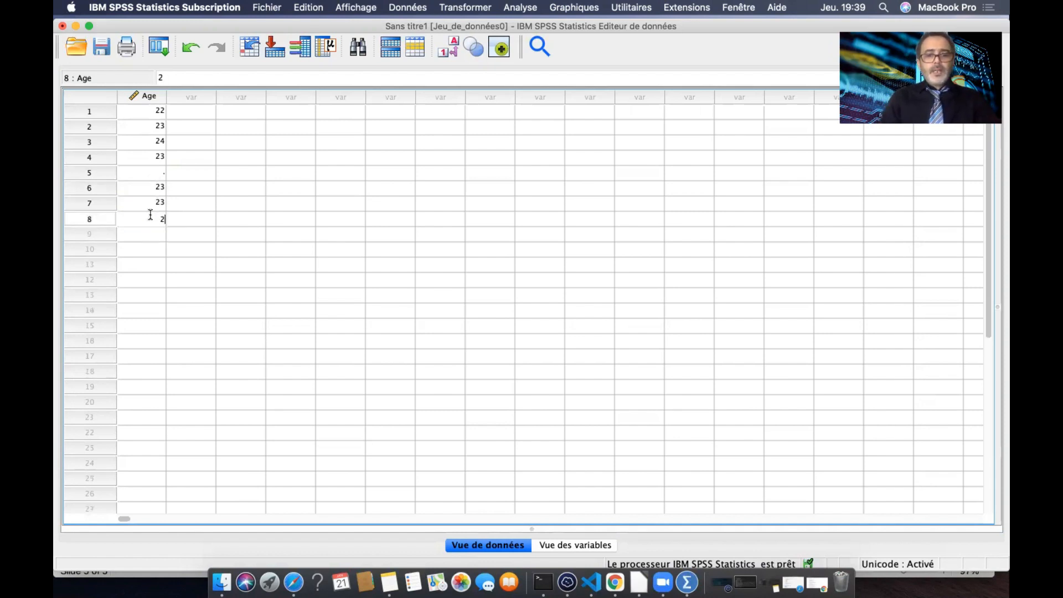
{"action": "key", "text": "Return"}
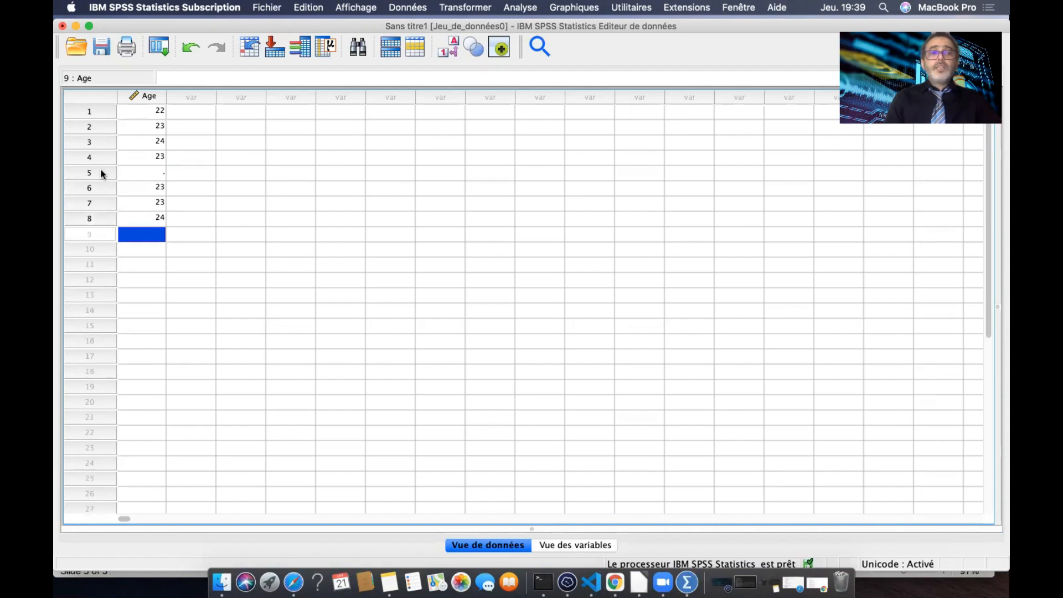
{"action": "left_click", "coordinate": [156, 176]}
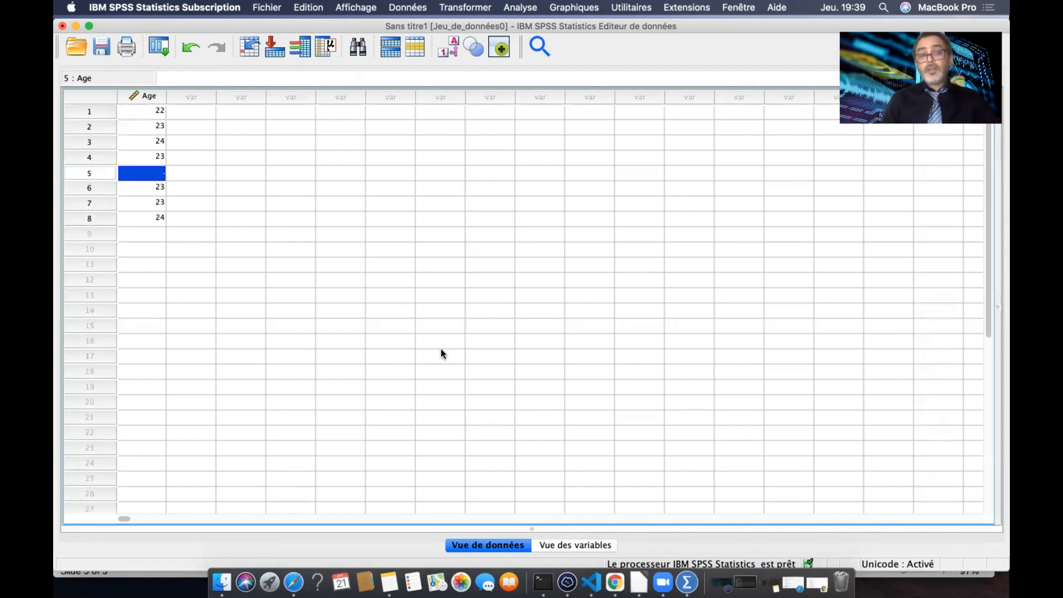
Set the measurement level of the Age variable to Echelle in the variable definitions
{"action": "left_click", "coordinate": [580, 545]}
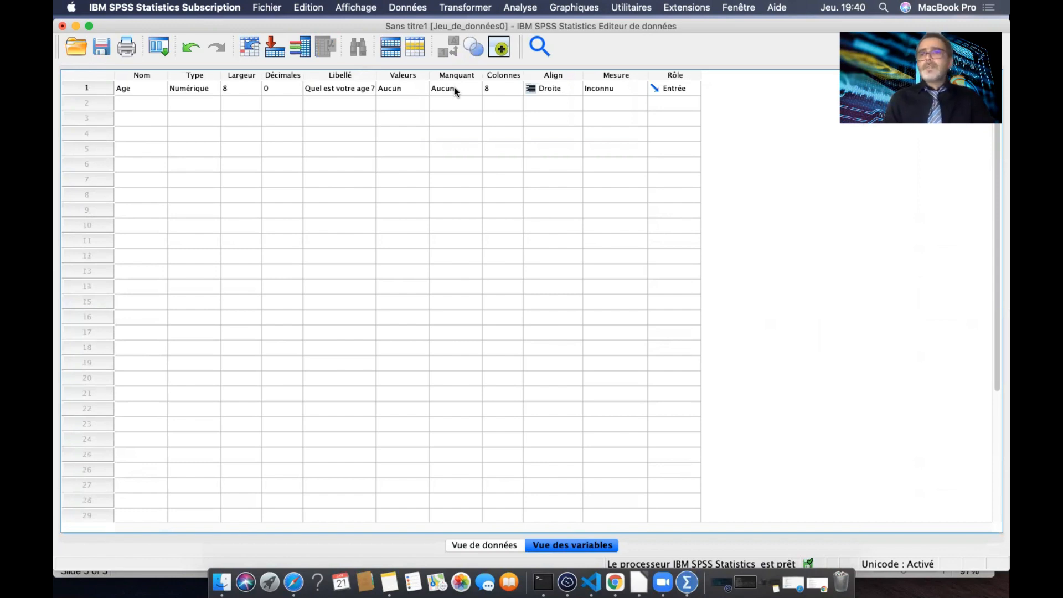
{"action": "left_click", "coordinate": [617, 92]}
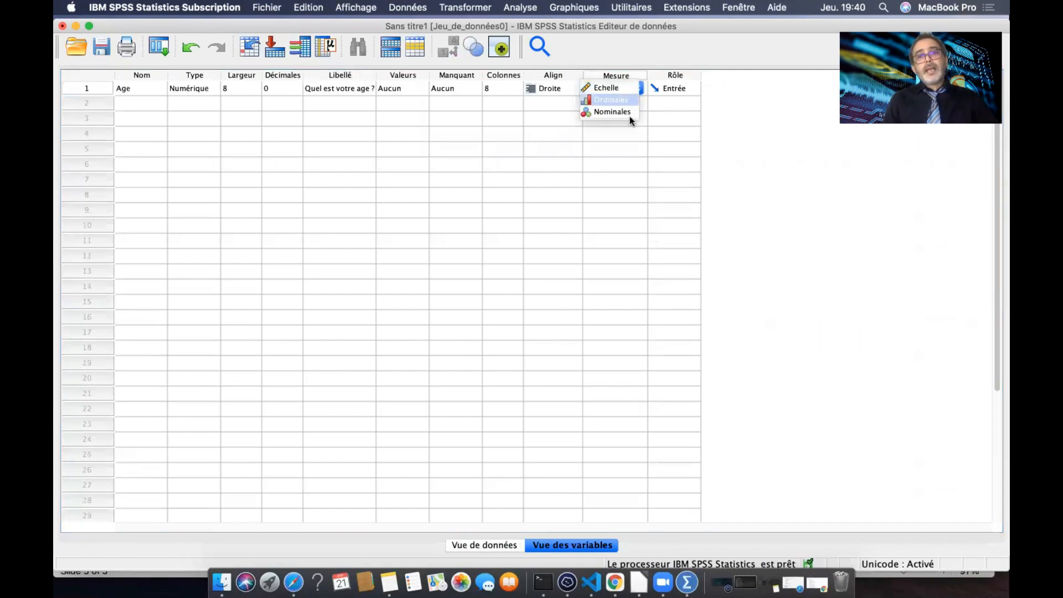
{"action": "left_click", "coordinate": [621, 87]}
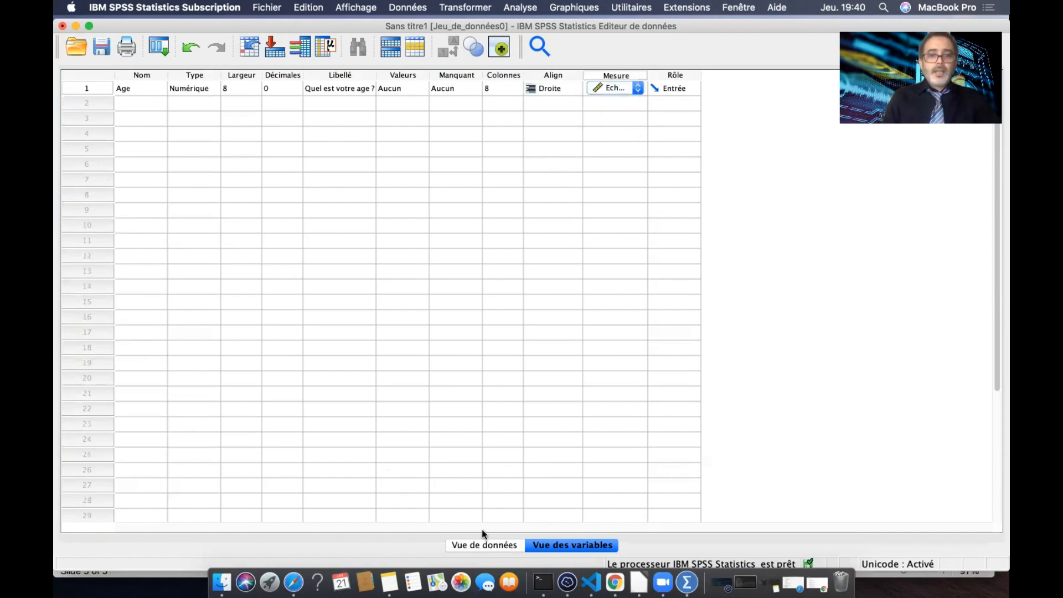
Review the entered ages in the data and add a second variable named Taille to the variable definitions
{"action": "left_click", "coordinate": [486, 545]}
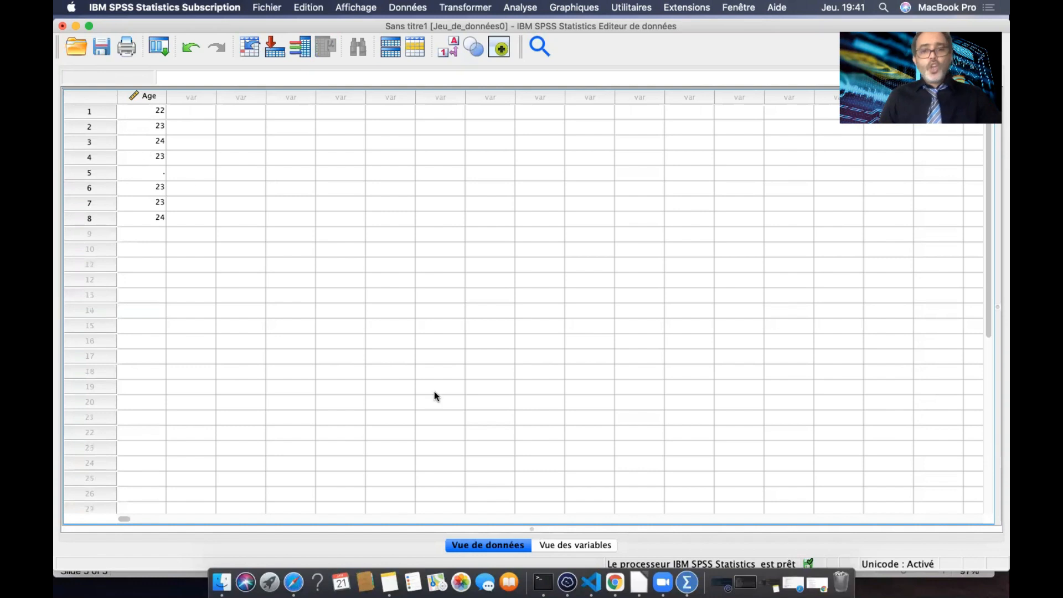
{"action": "left_click", "coordinate": [544, 545]}
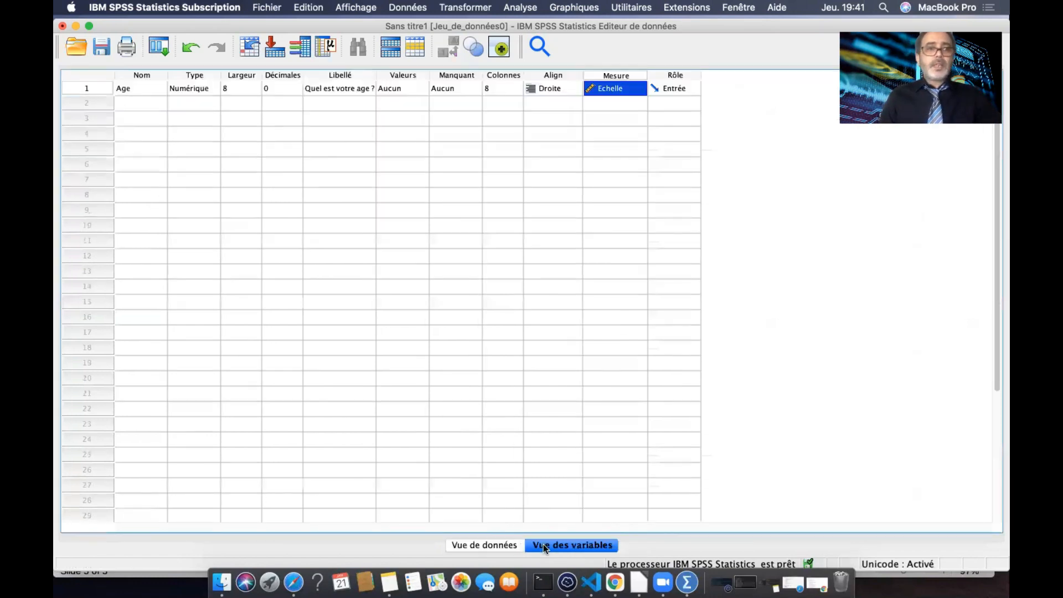
{"action": "left_click", "coordinate": [139, 104]}
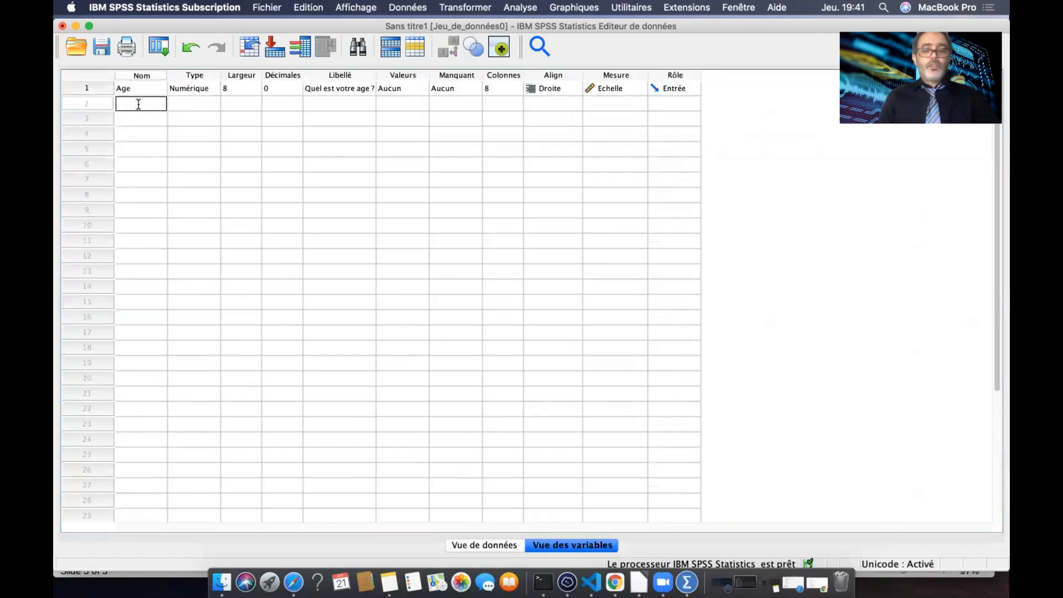
{"action": "type", "text": "Ta"}
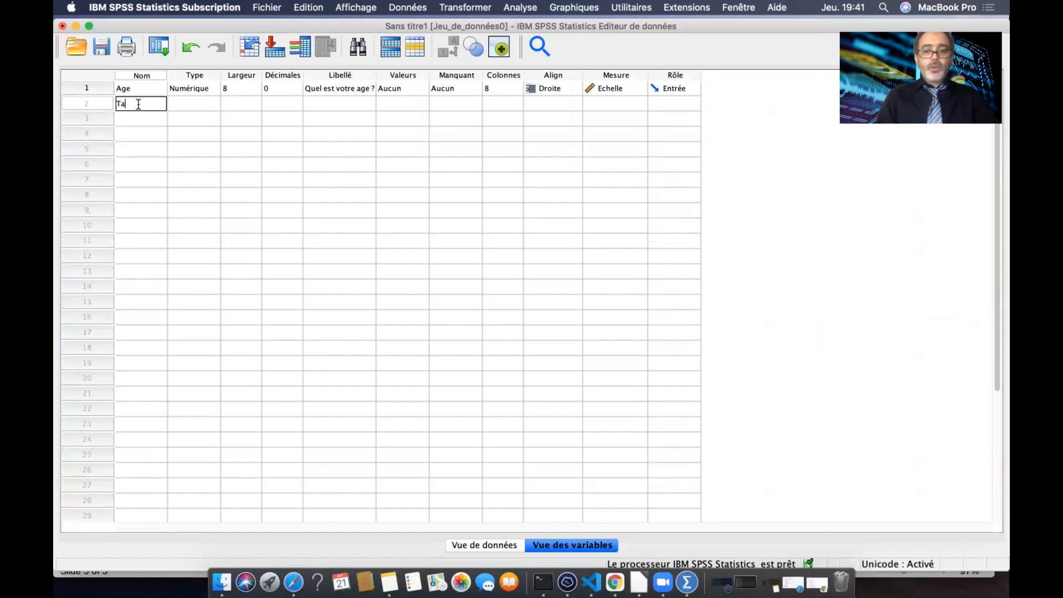
{"action": "type", "text": "ille"}
{"action": "key", "text": "Return"}
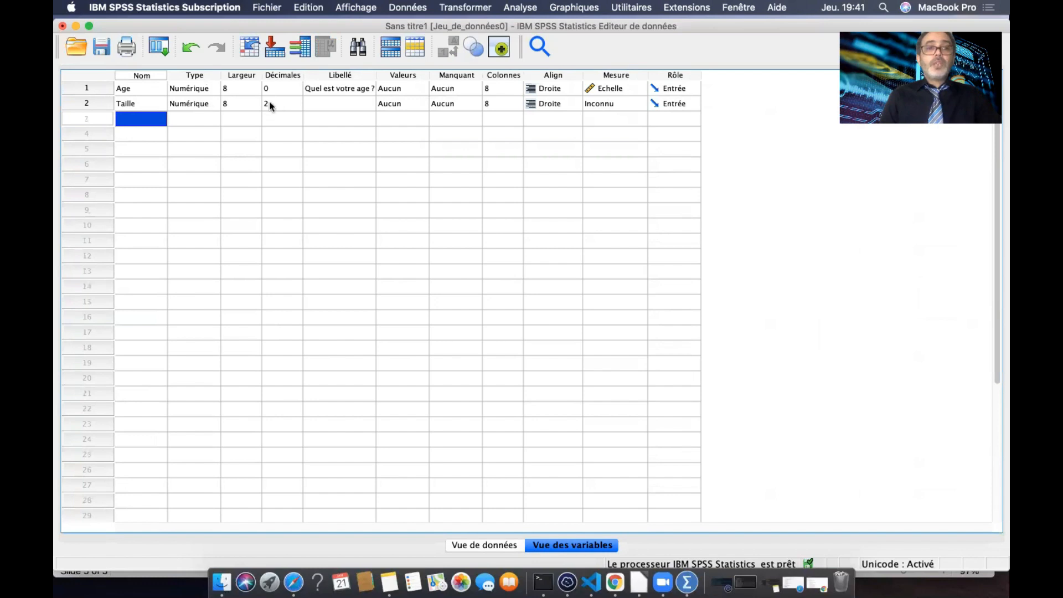
Give the Taille variable the label "Quel est votre taille ?" and set its measurement level to Echelle
{"action": "double_click", "coordinate": [344, 104]}
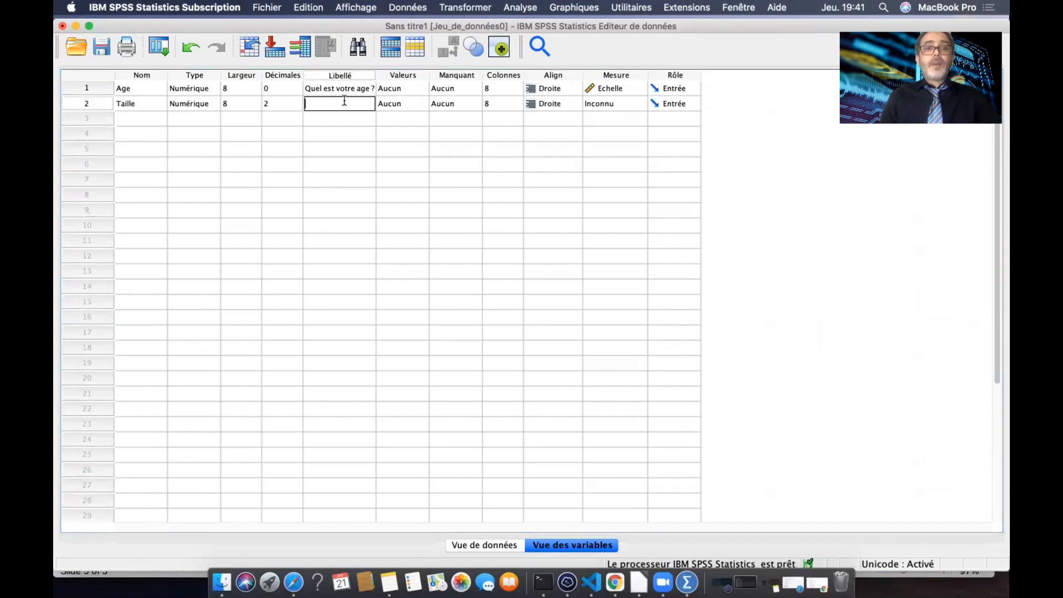
{"action": "type", "text": "Quel"}
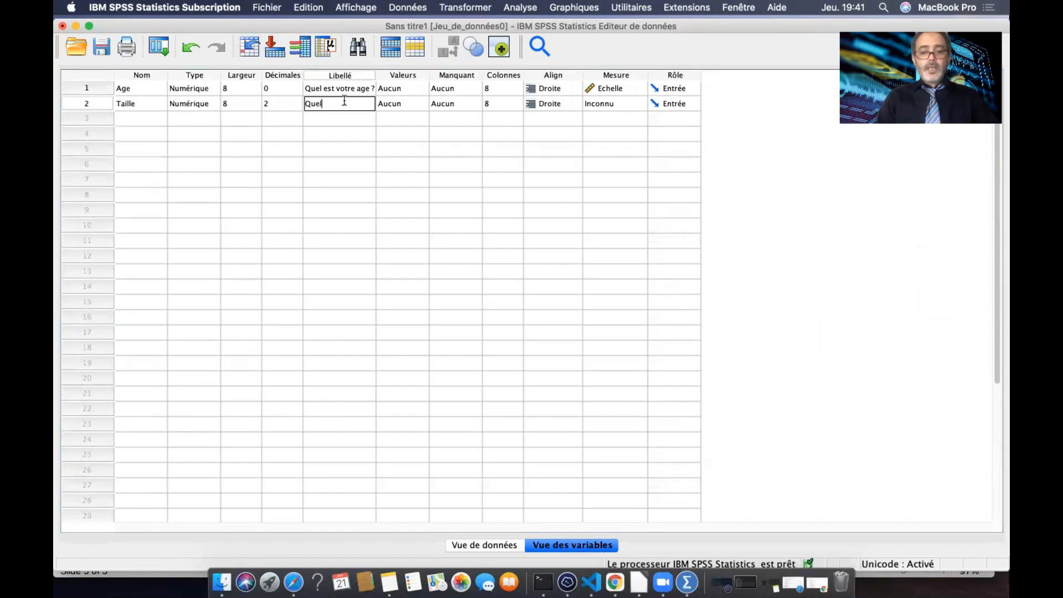
{"action": "type", "text": " est votre"}
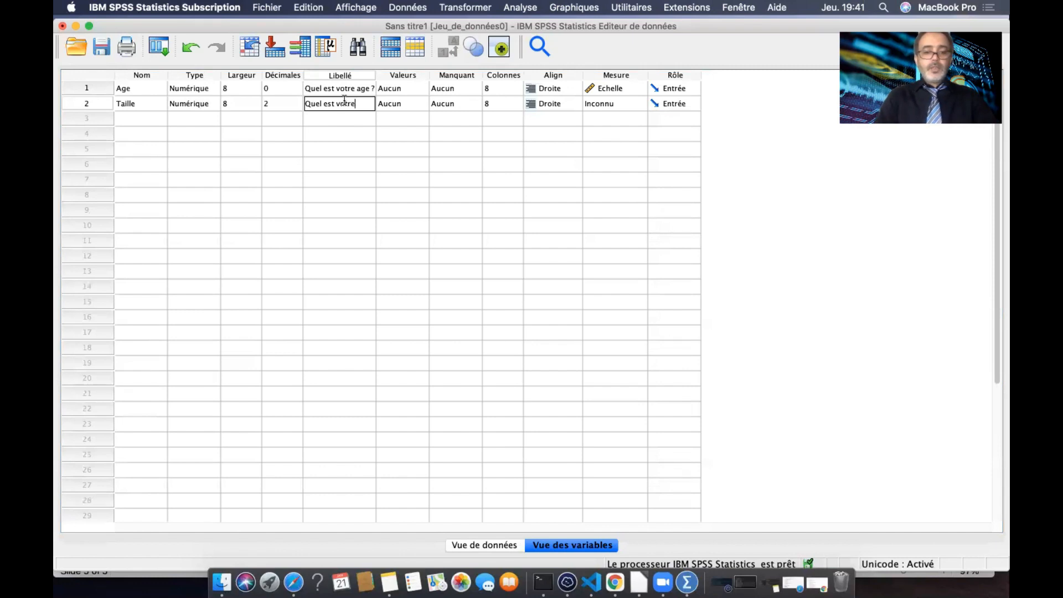
{"action": "type", "text": " taill"}
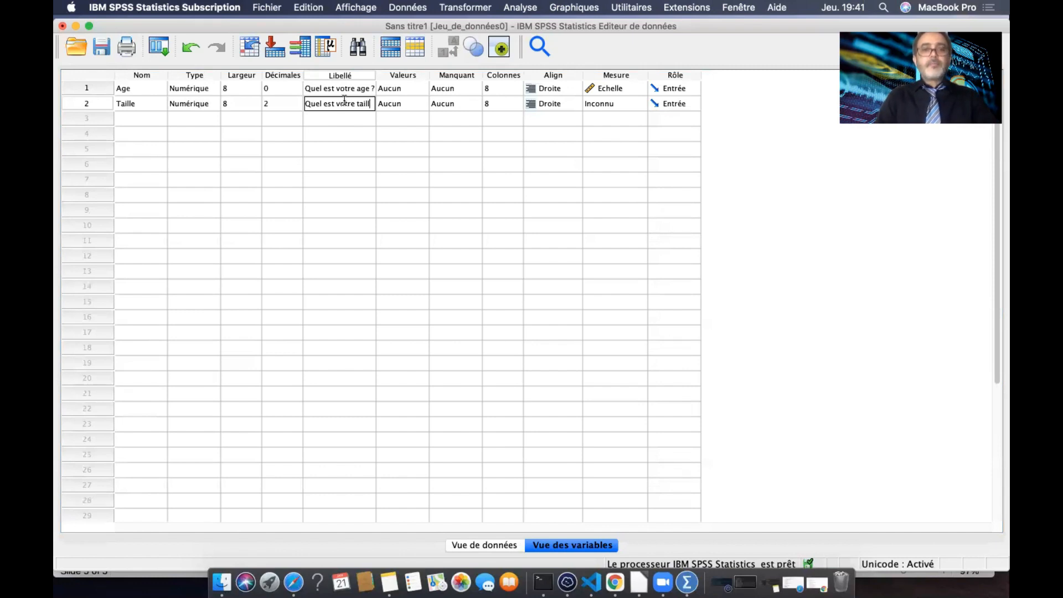
{"action": "type", "text": "e ?"}
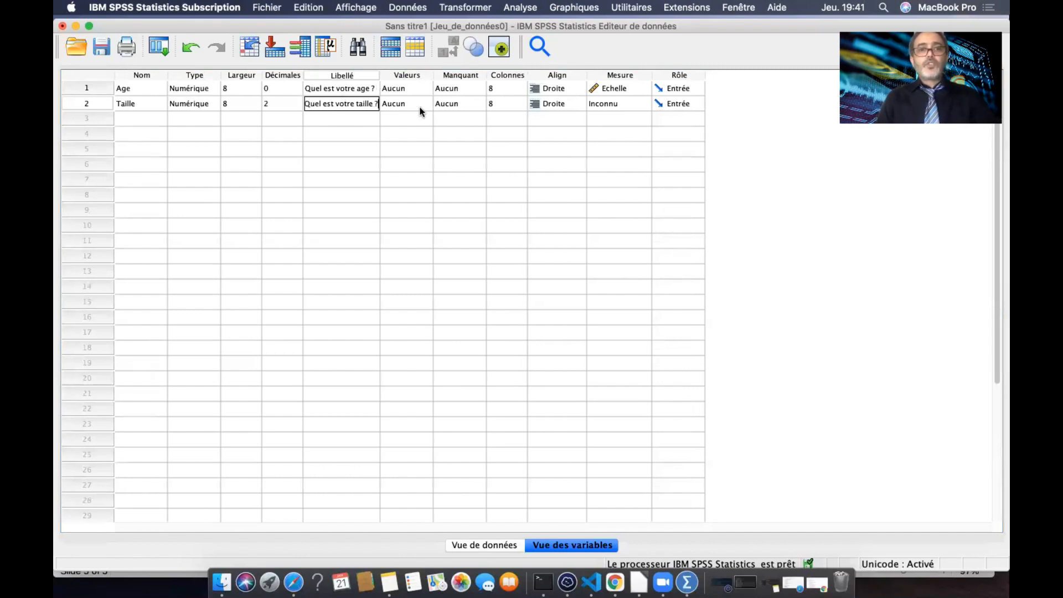
{"action": "left_click", "coordinate": [617, 104]}
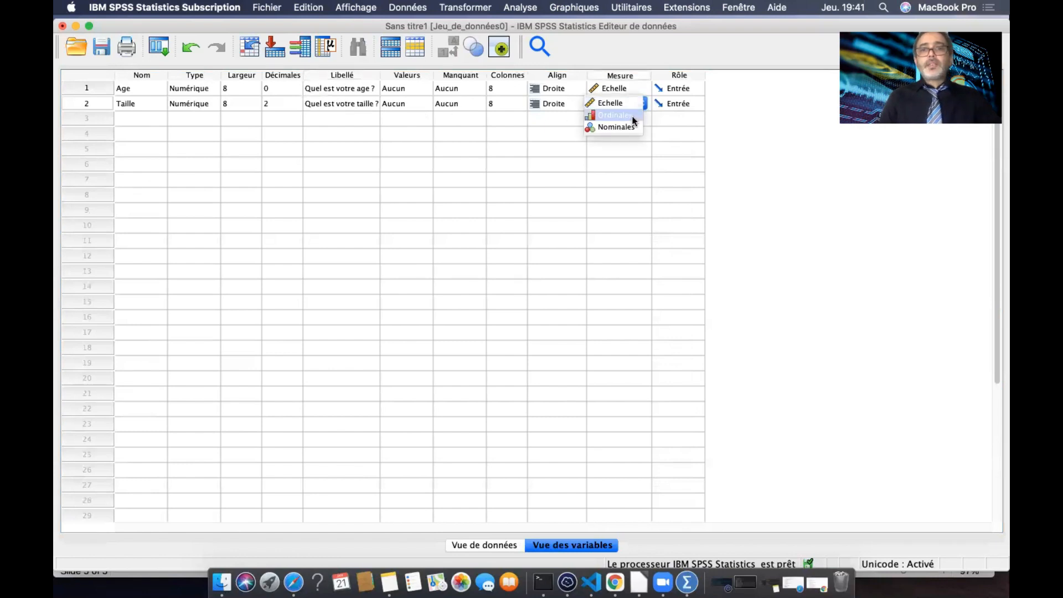
{"action": "left_click", "coordinate": [623, 101]}
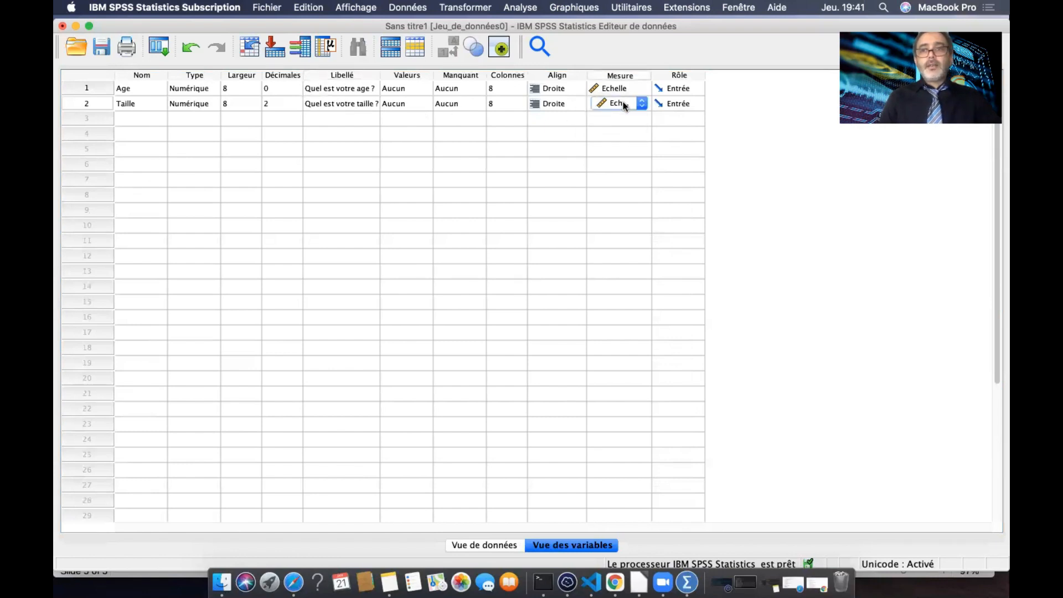
{"action": "left_click", "coordinate": [155, 116]}
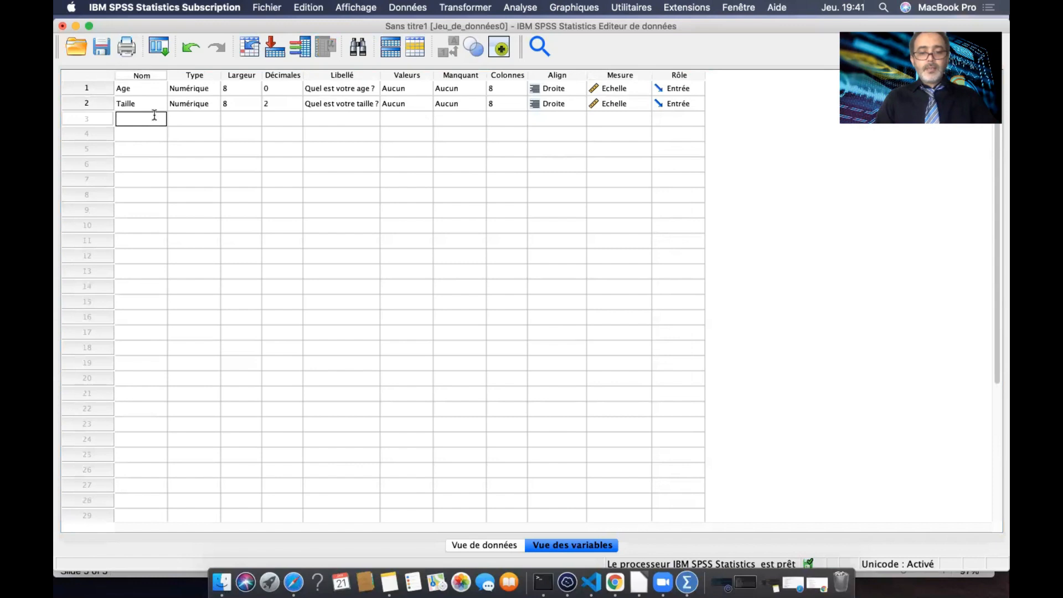
{"action": "type", "text": "Taux de"}
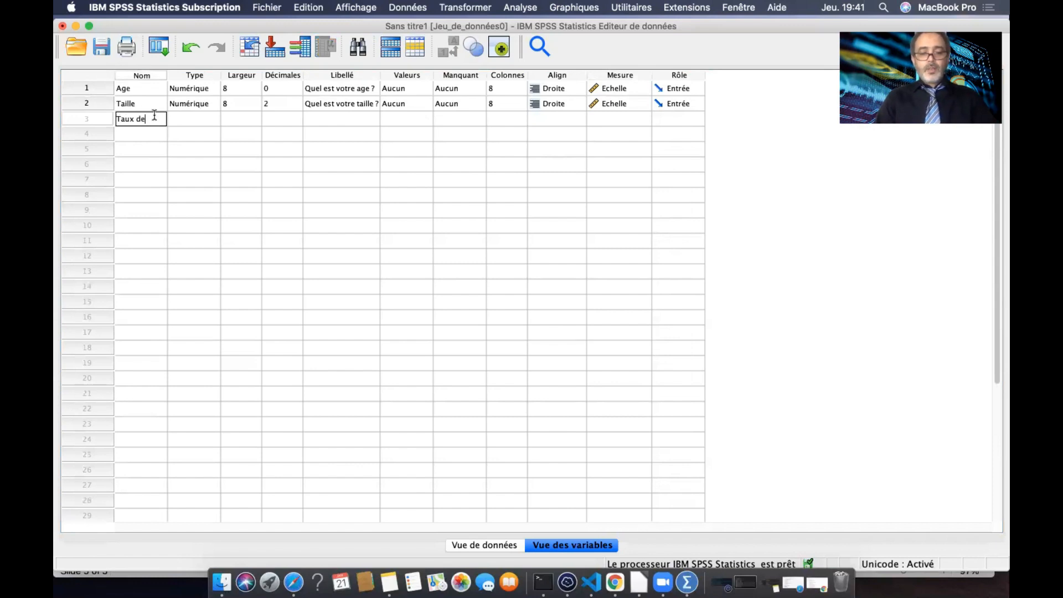
{"action": "key", "text": "BackSpace"}
{"action": "key", "text": "BackSpace"}
{"action": "key", "text": "BackSpace"}
{"action": "key", "text": "BackSpace"}
{"action": "key", "text": "BackSpace"}
{"action": "key", "text": "BackSpace"}
{"action": "key", "text": "BackSpace"}
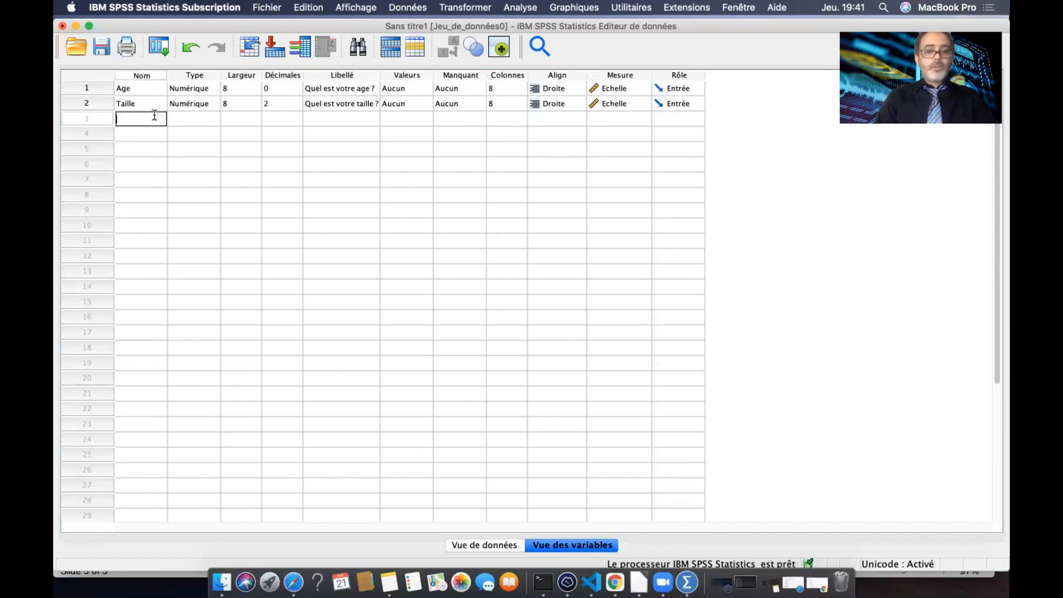
Name the third variable Glycemie and review its variable type options without changing them
{"action": "type", "text": "Glyce"}
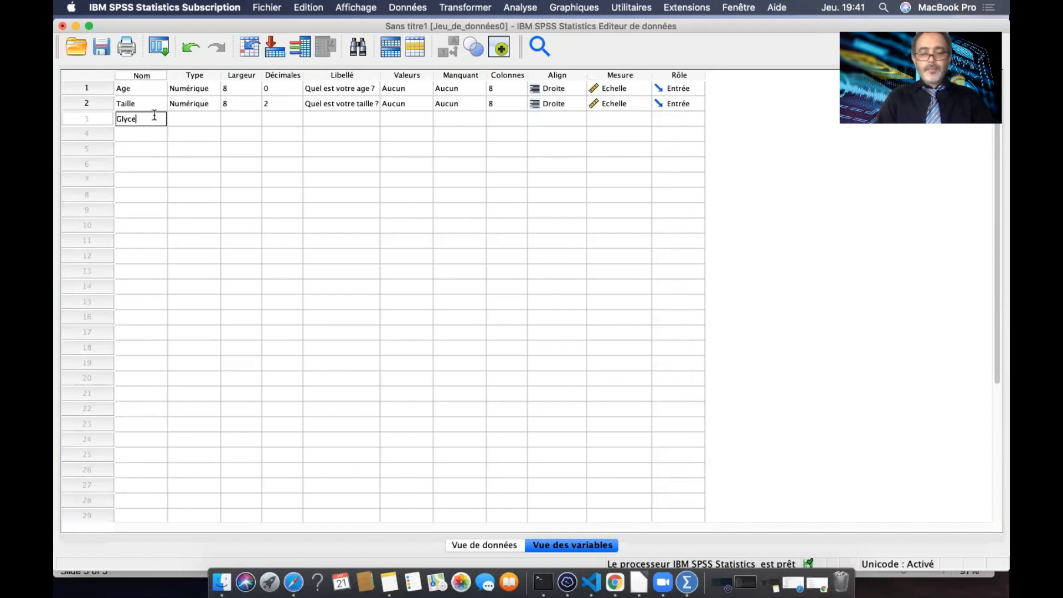
{"action": "type", "text": "mie"}
{"action": "left_click", "coordinate": [208, 121]}
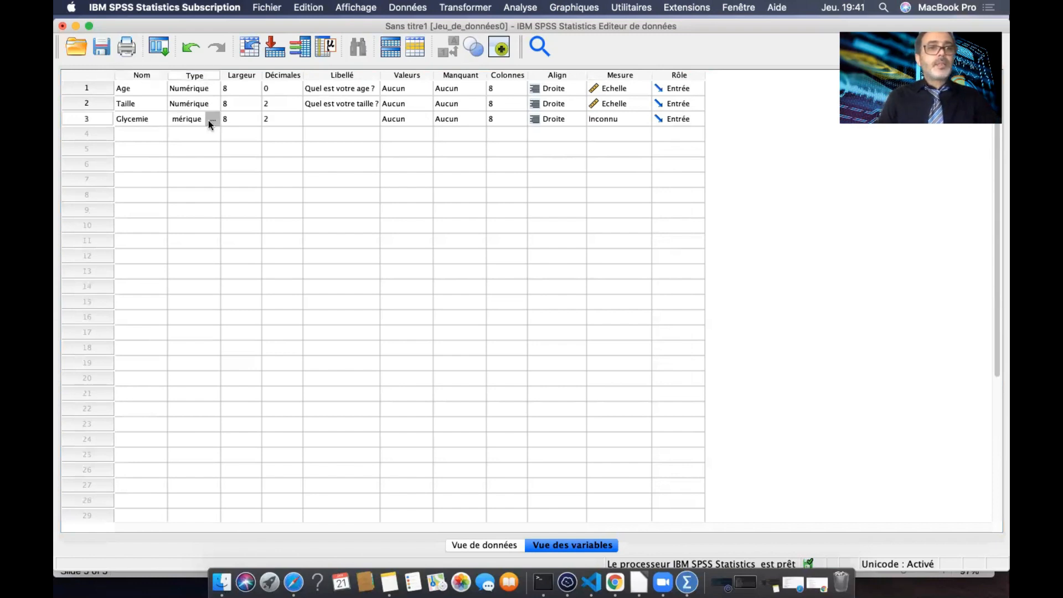
{"action": "left_click", "coordinate": [210, 120]}
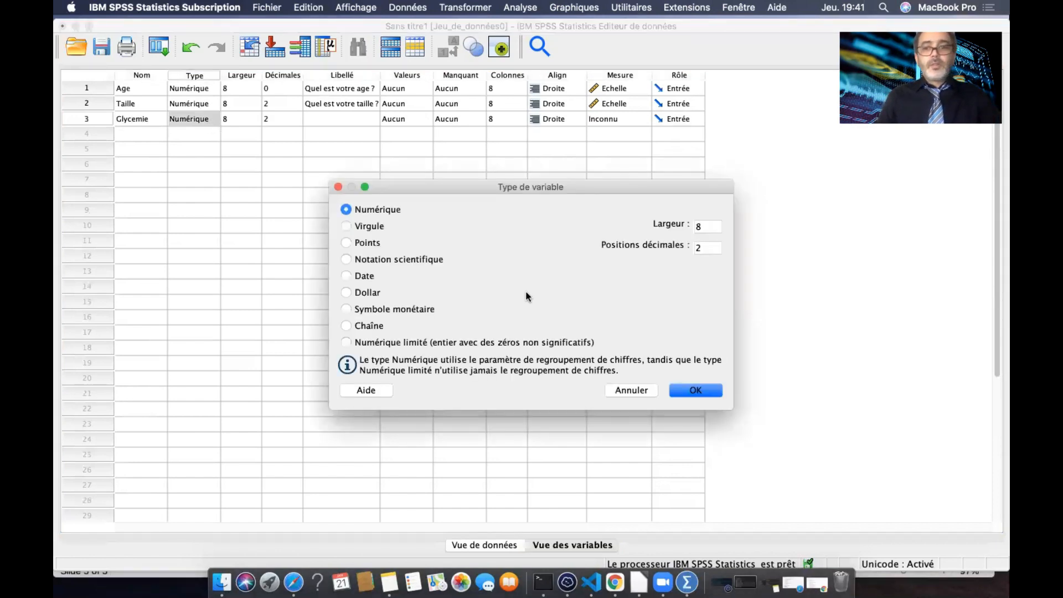
{"action": "left_click", "coordinate": [632, 390]}
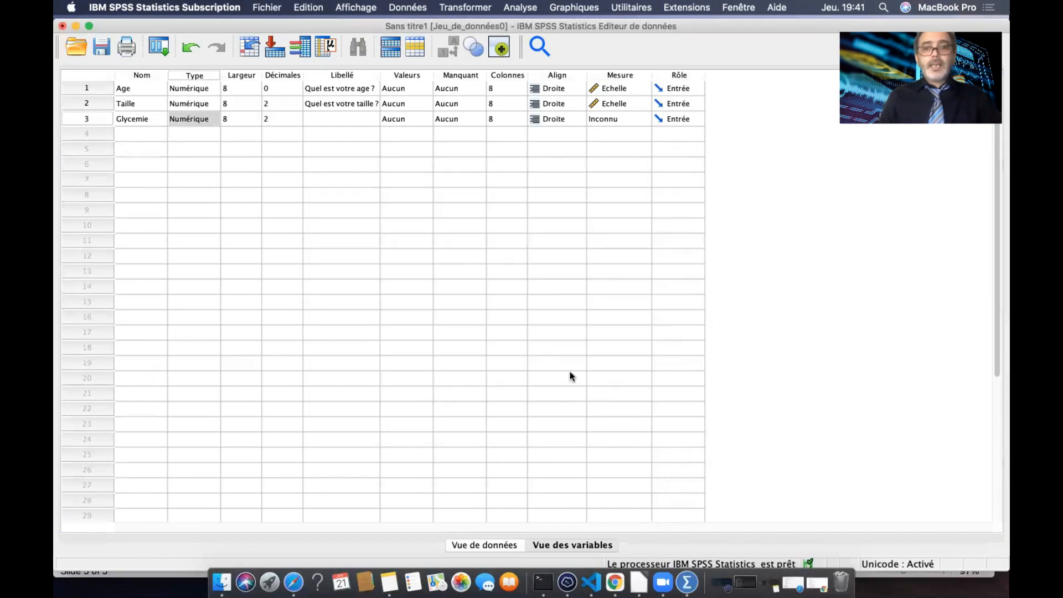
Give the Glycemie variable the label "Taux de la Glycémie" and set its measurement level to Echelle
{"action": "left_click", "coordinate": [351, 117]}
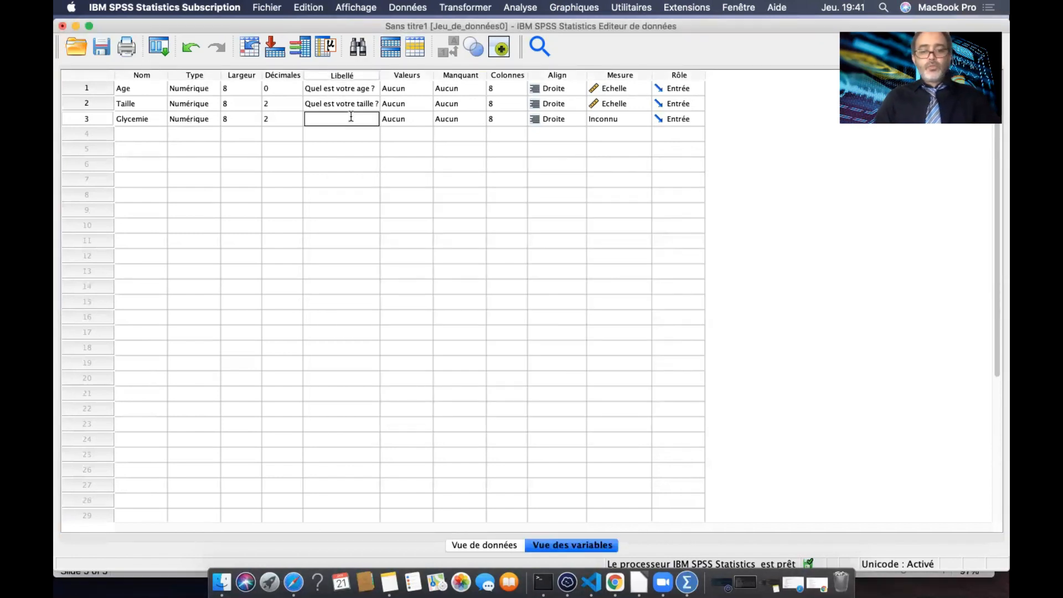
{"action": "type", "text": "Taux "}
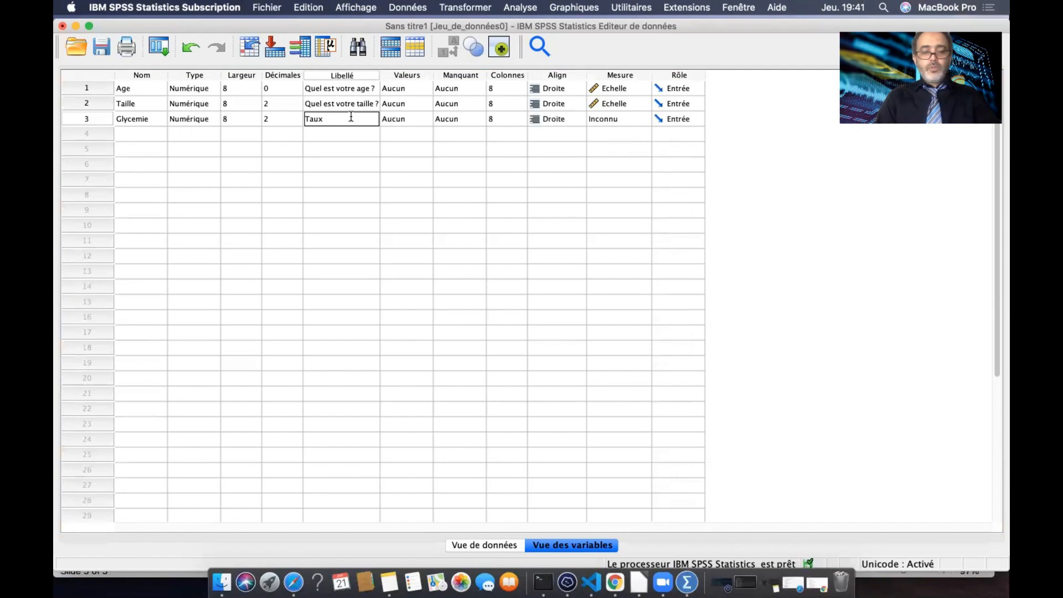
{"action": "type", "text": "de la G"}
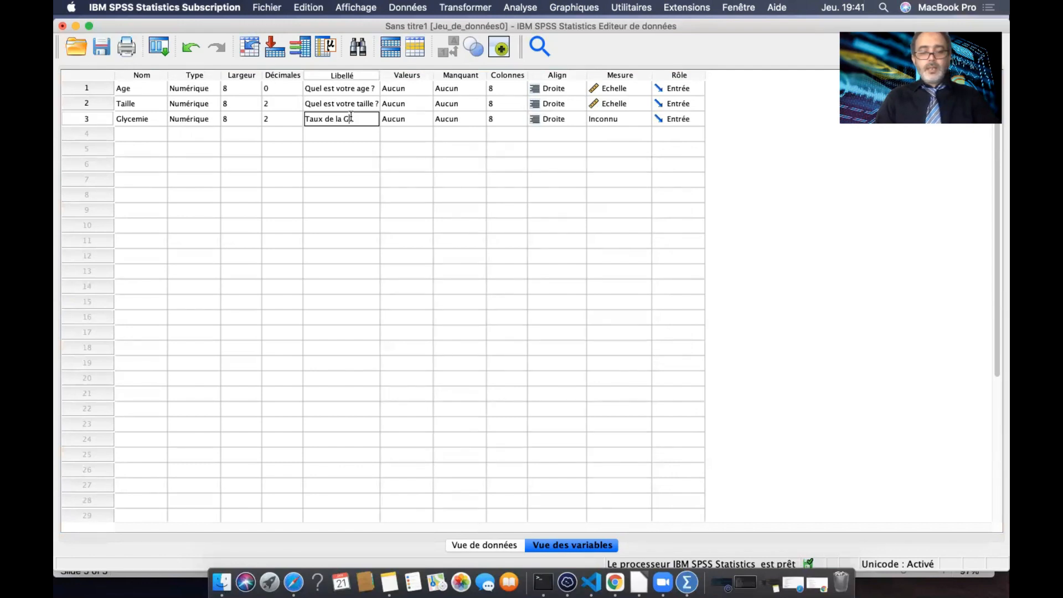
{"action": "type", "text": "lyce"}
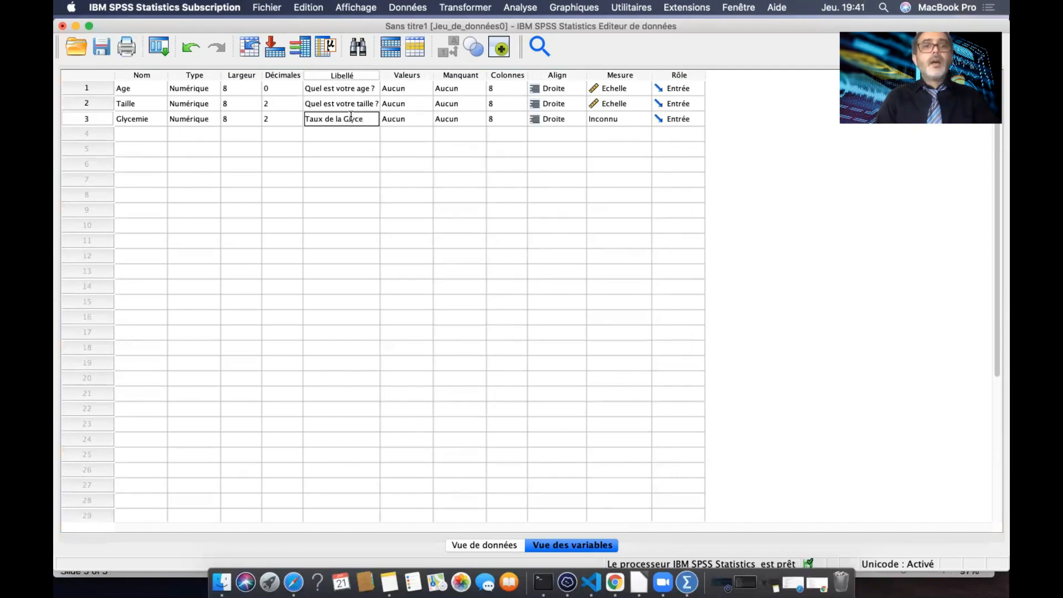
{"action": "key", "text": "BackSpace"}
{"action": "type", "text": "émie"}
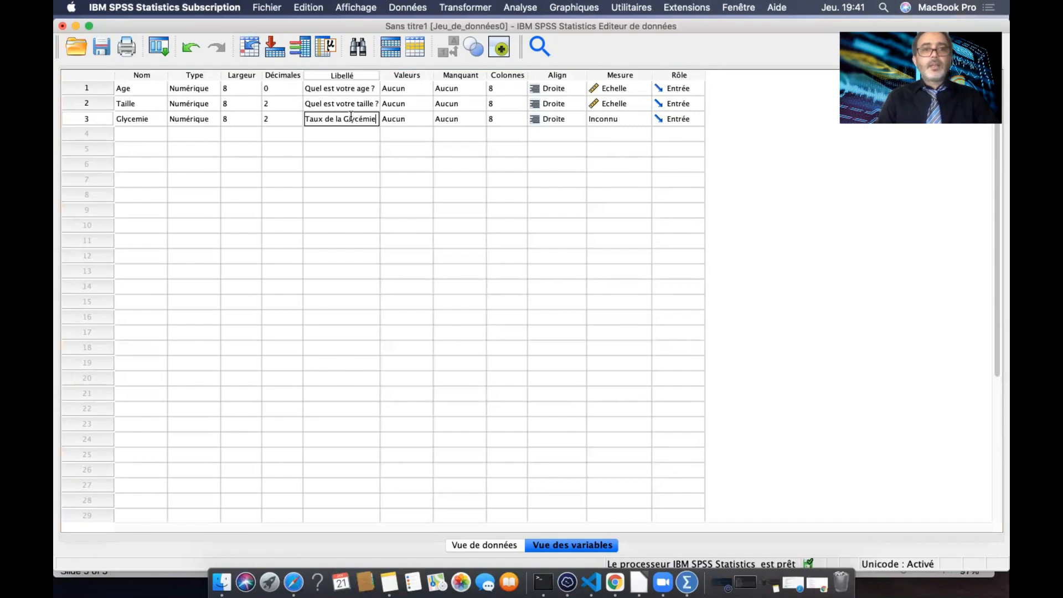
{"action": "left_click", "coordinate": [624, 119]}
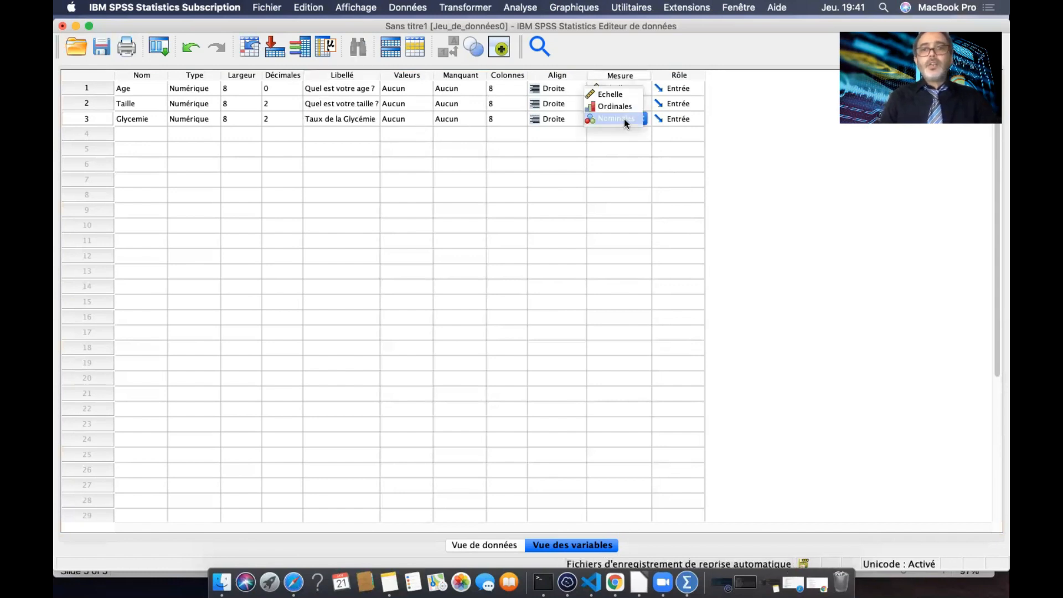
{"action": "left_click", "coordinate": [626, 94]}
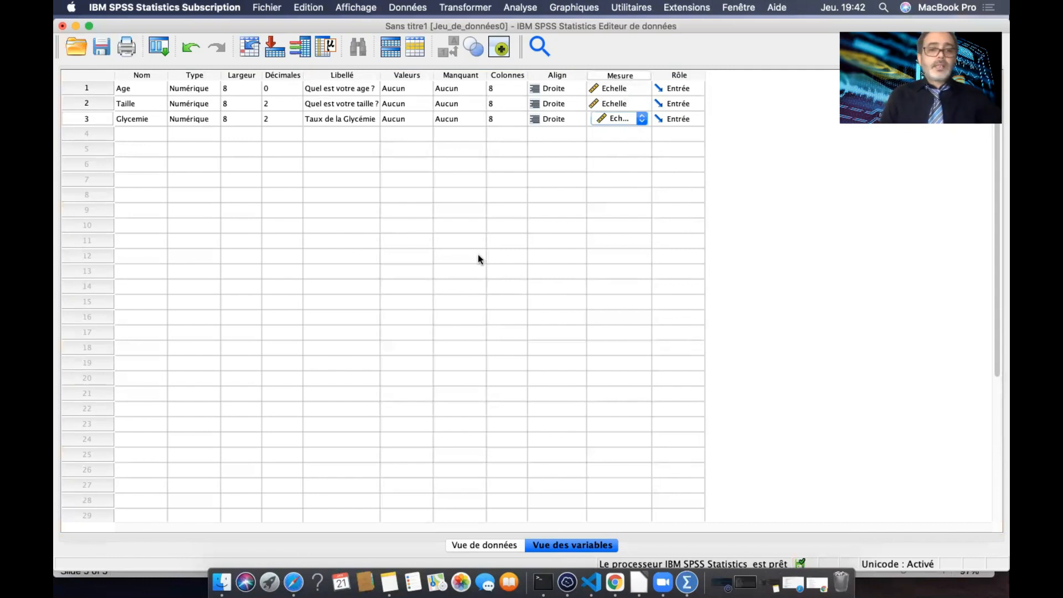
Return to the data and enter 1,19 as the Taille of the first case
{"action": "left_click", "coordinate": [487, 545]}
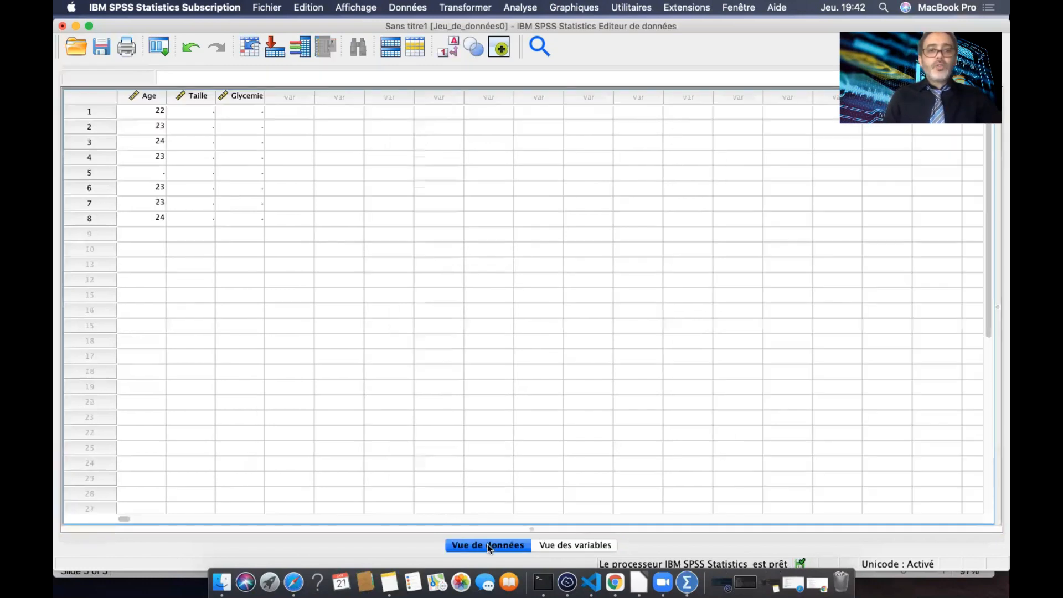
{"action": "left_click", "coordinate": [202, 111]}
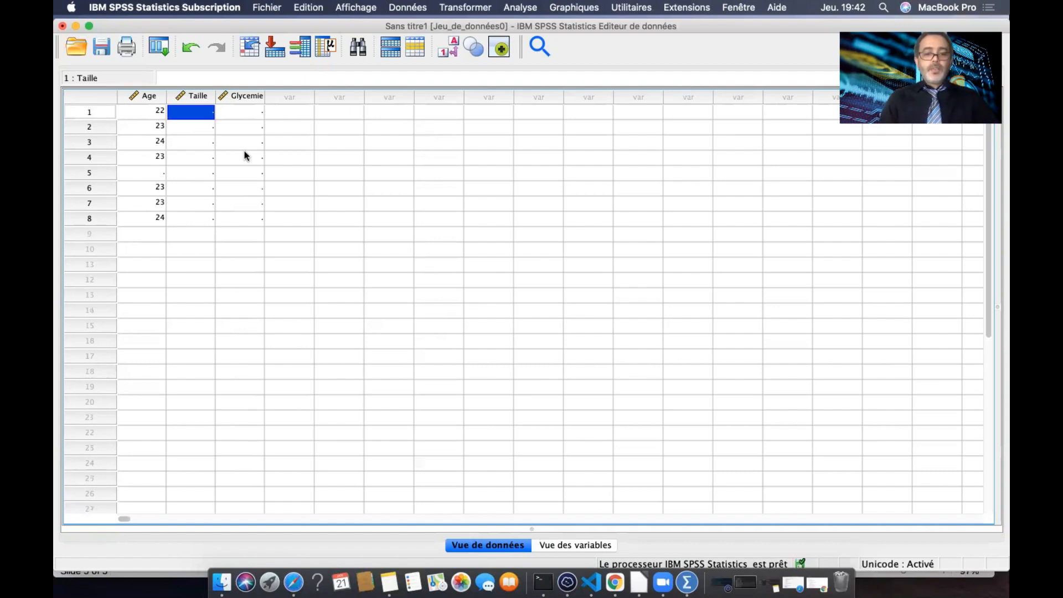
{"action": "type", "text": "1,19"}
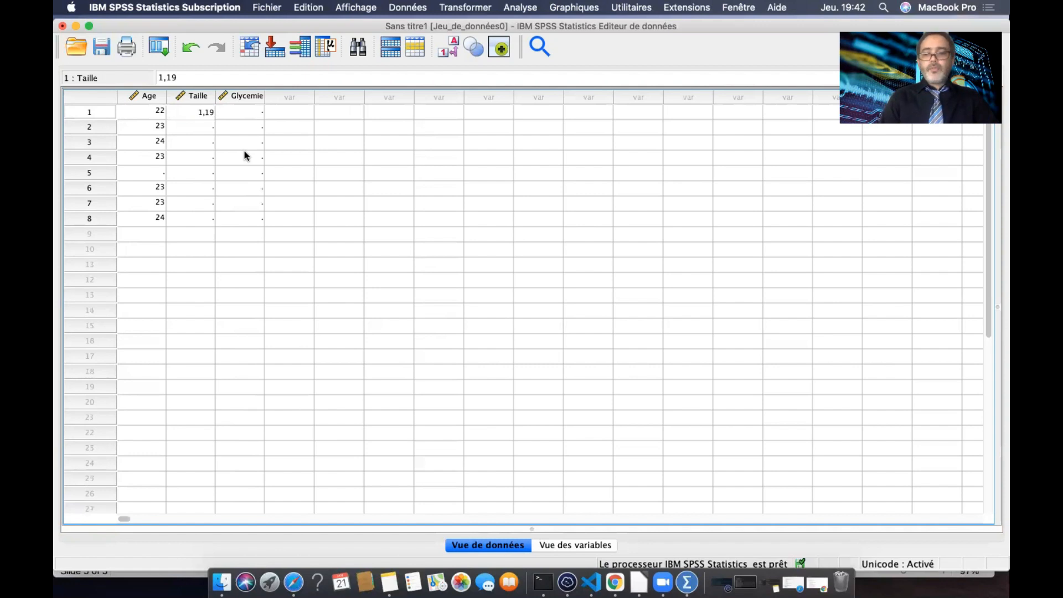
{"action": "key", "text": "Return"}
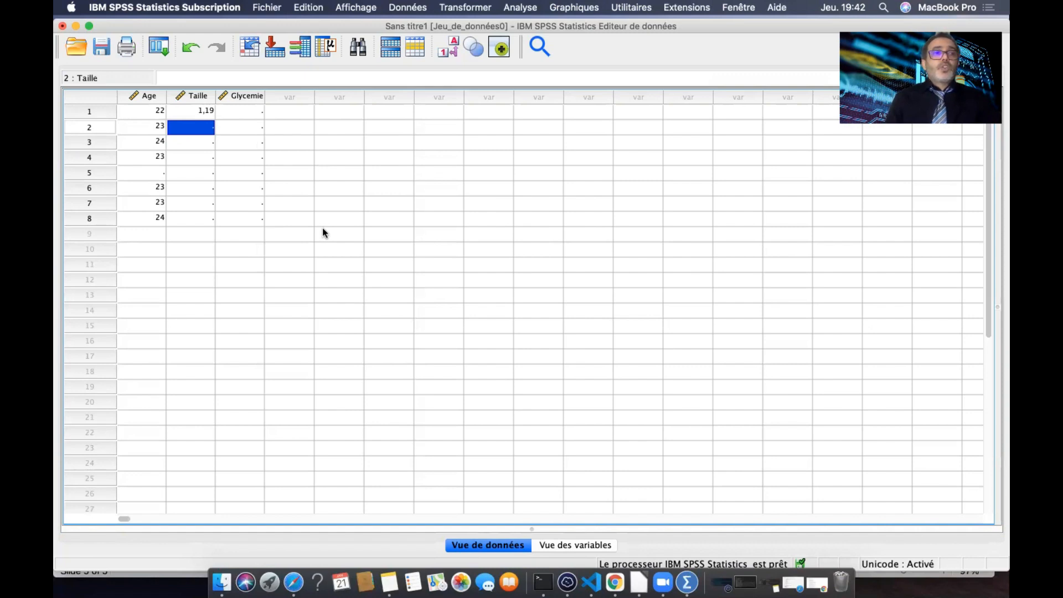
Create a new empty dataset and enlarge its data editor window to fill the screen
{"action": "left_click", "coordinate": [277, 10]}
{"action": "mouse_move", "coordinate": [291, 24]}
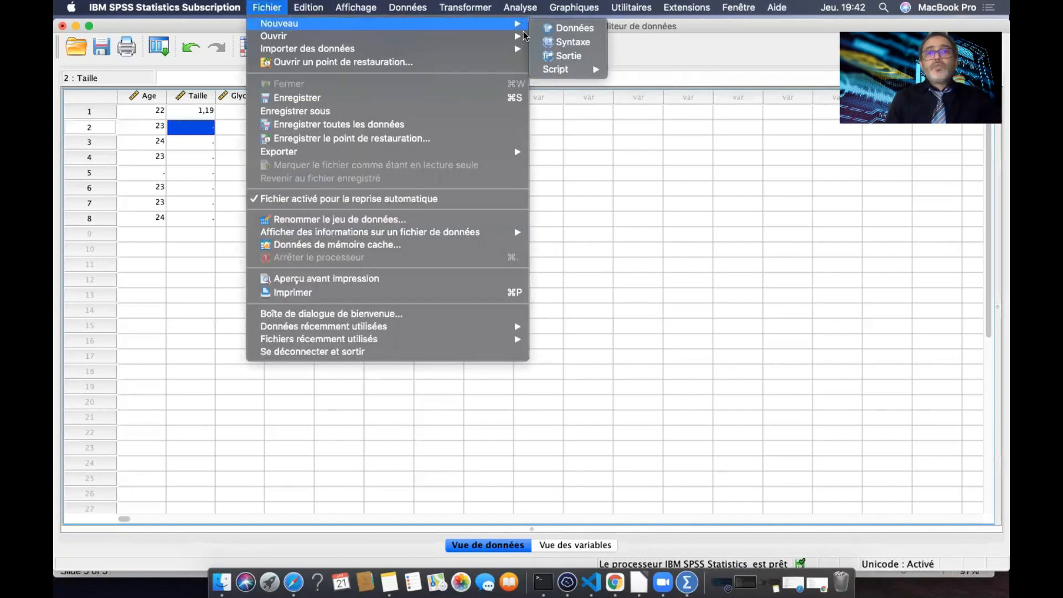
{"action": "left_click", "coordinate": [569, 31]}
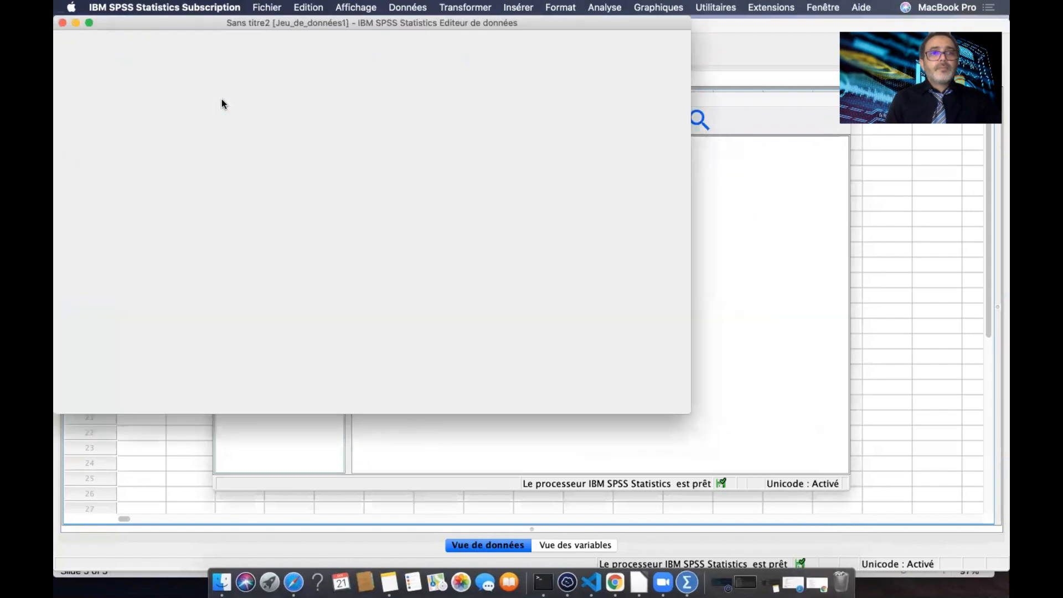
{"action": "double_click", "coordinate": [236, 21]}
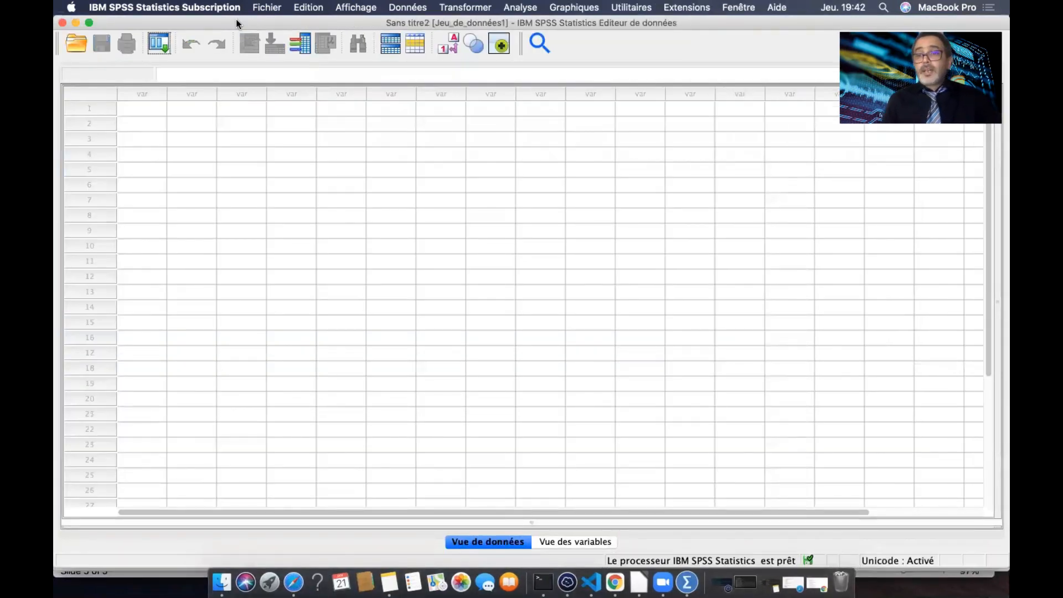
Import Sheet1 of dataToImport.xlsx from Documents, reading variable names from the first row, and enlarge the new dataset's window
{"action": "left_click", "coordinate": [267, 9]}
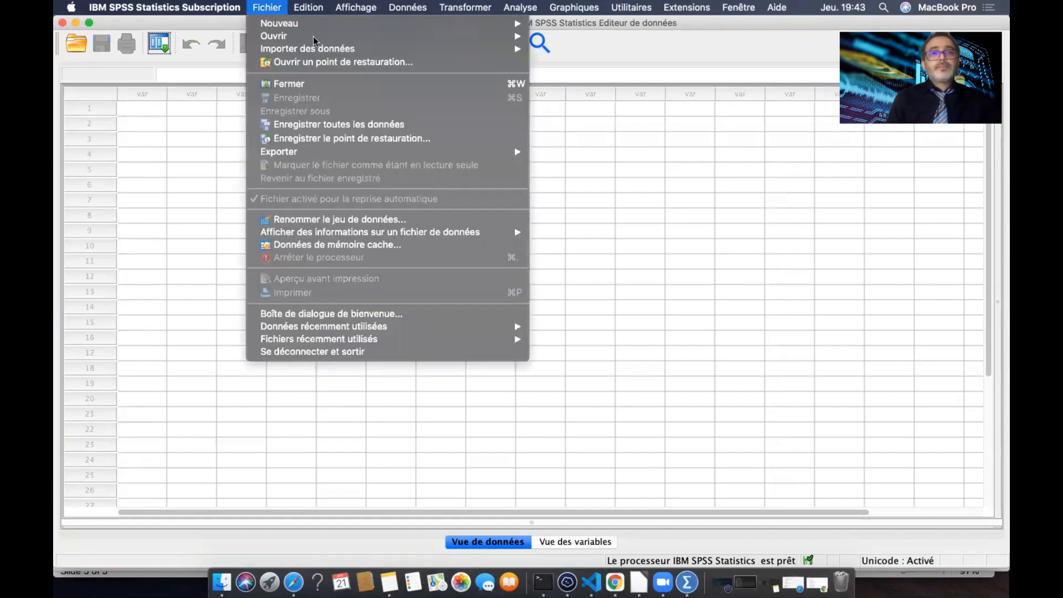
{"action": "mouse_move", "coordinate": [316, 36]}
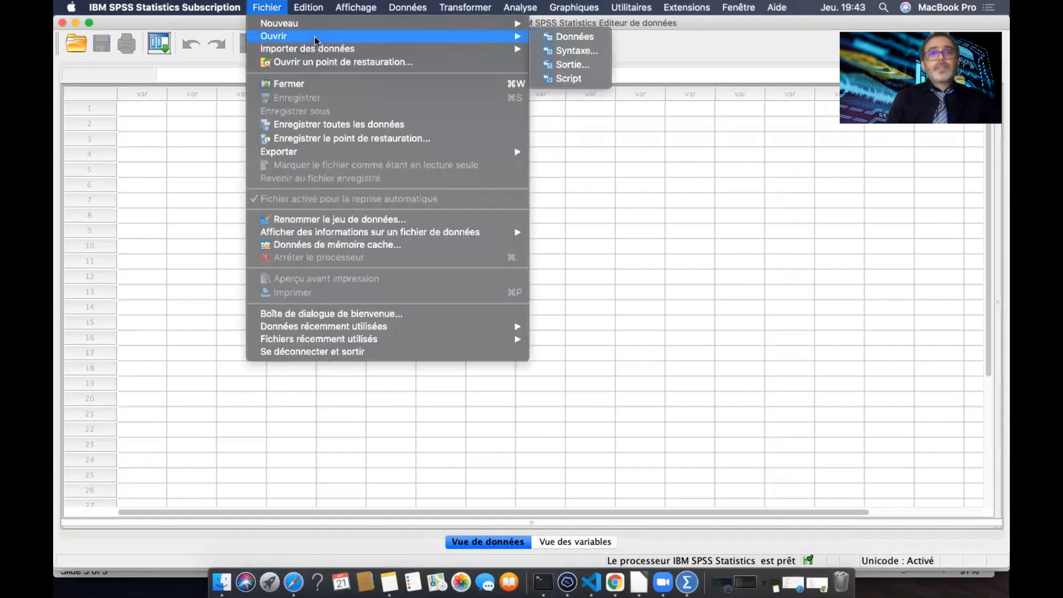
{"action": "left_click", "coordinate": [574, 37]}
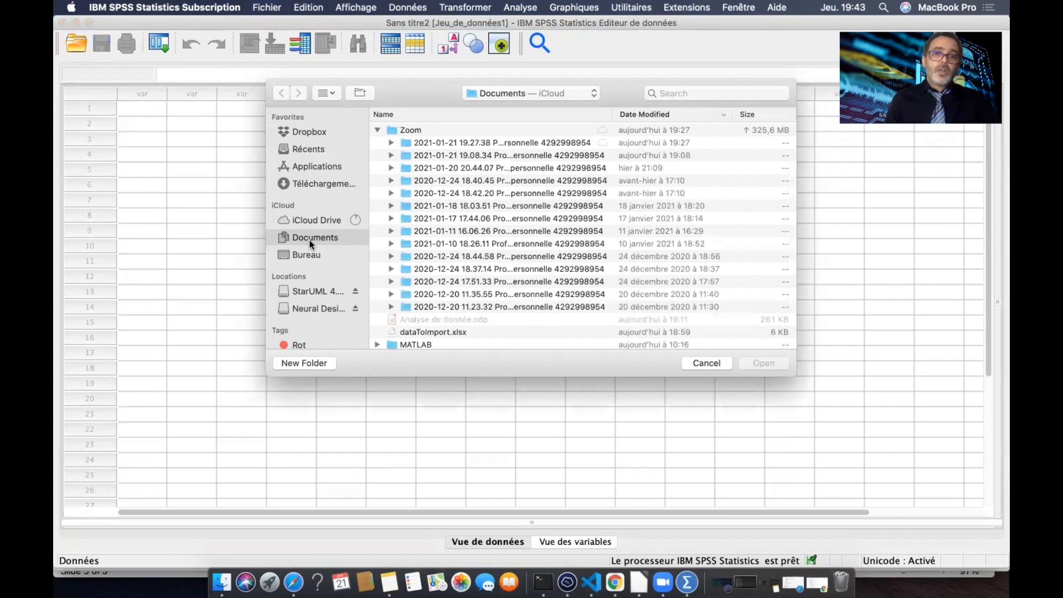
{"action": "left_click", "coordinate": [418, 333]}
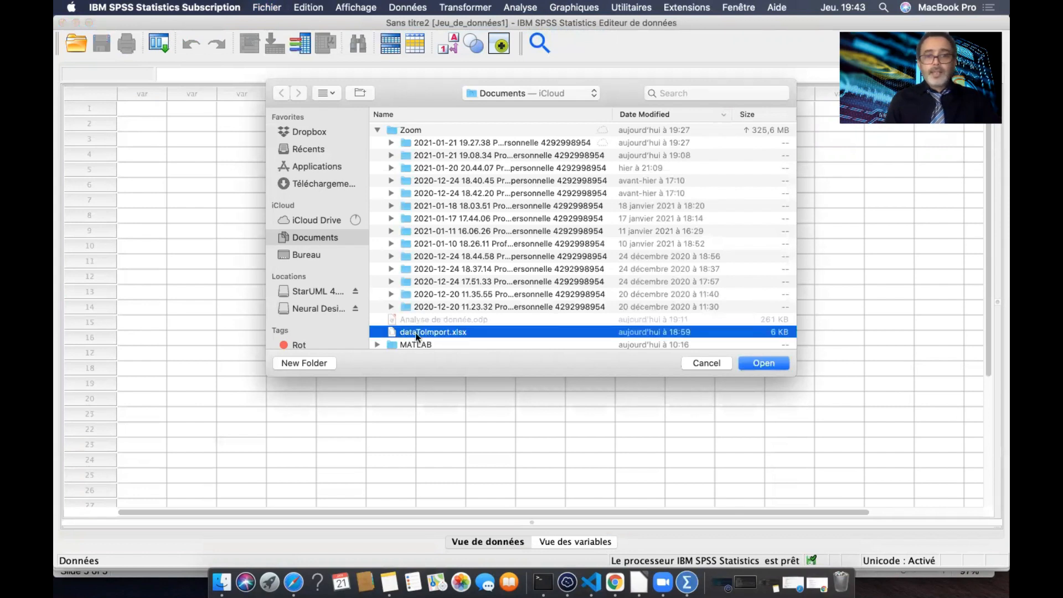
{"action": "left_click", "coordinate": [757, 365]}
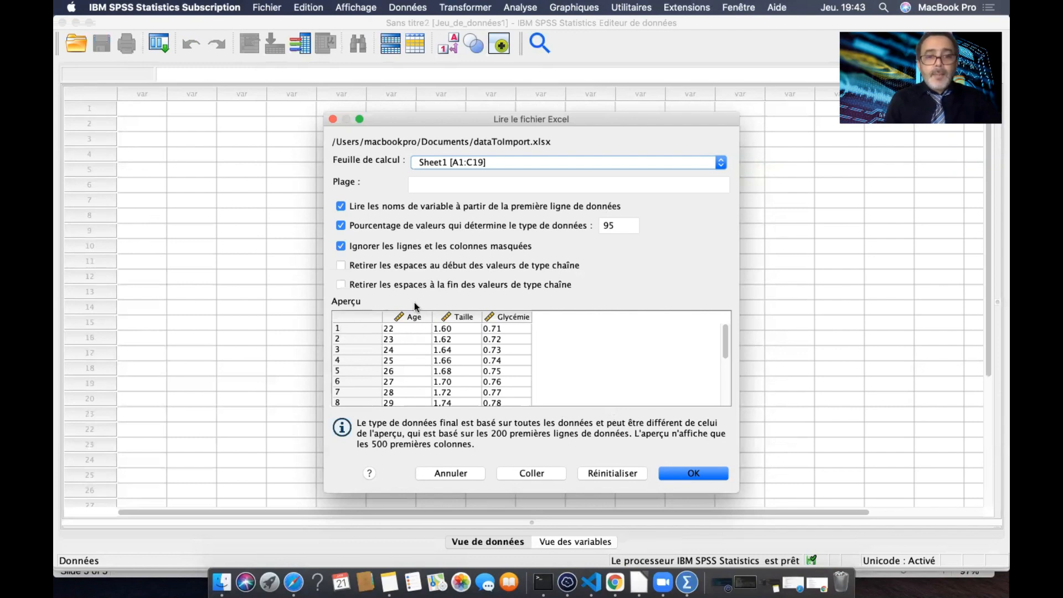
{"action": "left_click", "coordinate": [693, 478]}
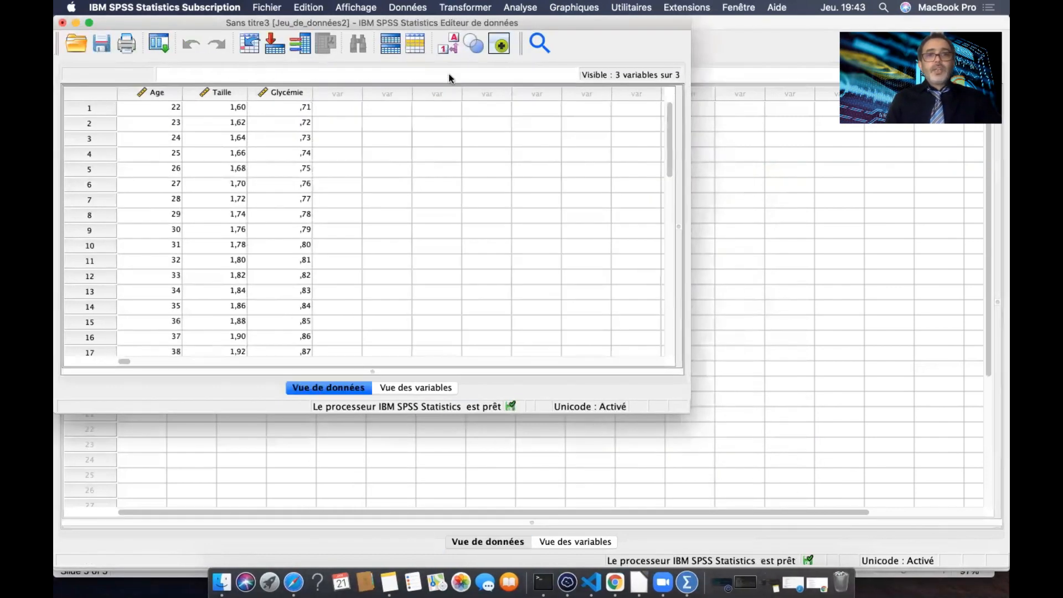
{"action": "double_click", "coordinate": [195, 17]}
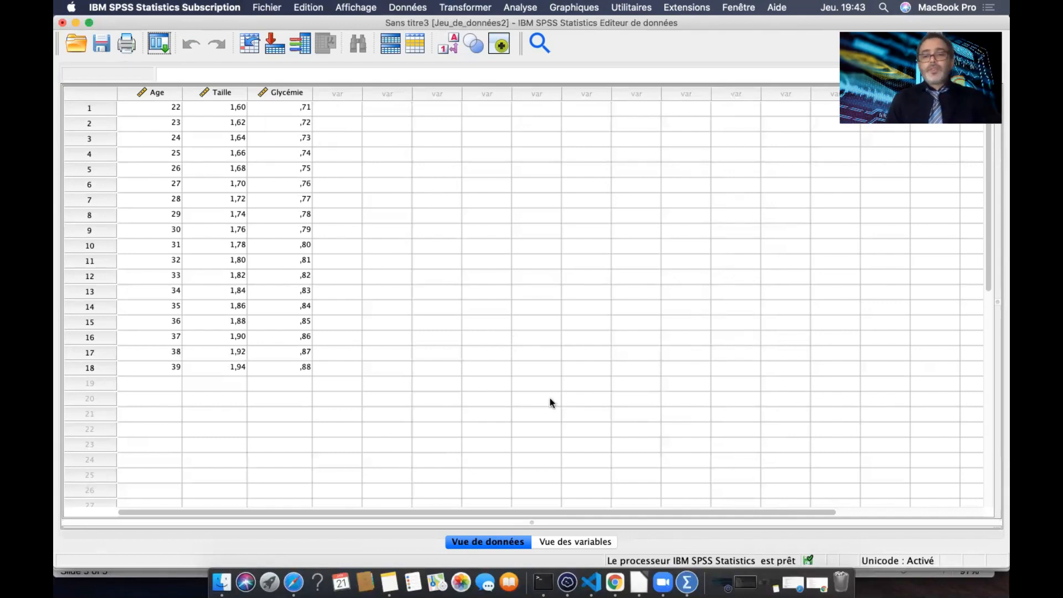
Switch to LibreOffice and open the recent document dataToImport.xlsx
{"action": "left_click", "coordinate": [639, 582]}
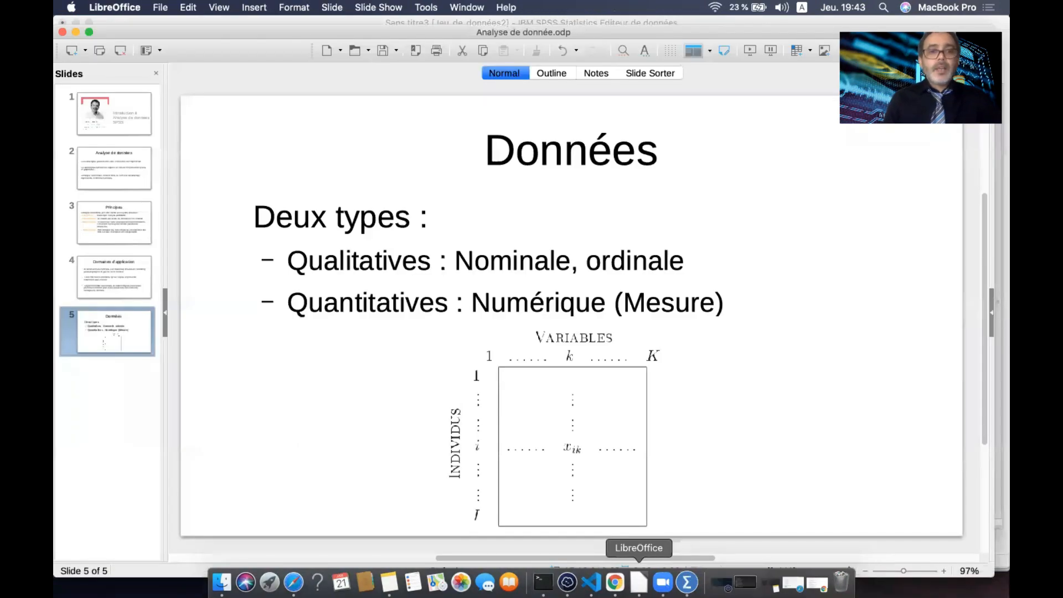
{"action": "left_click", "coordinate": [160, 7]}
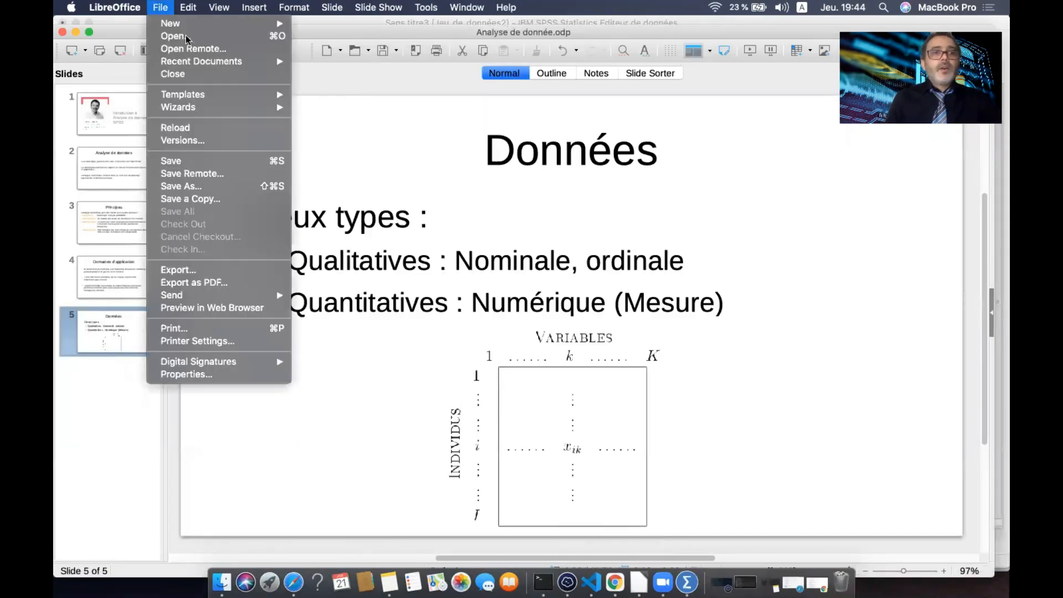
{"action": "left_click", "coordinate": [334, 69]}
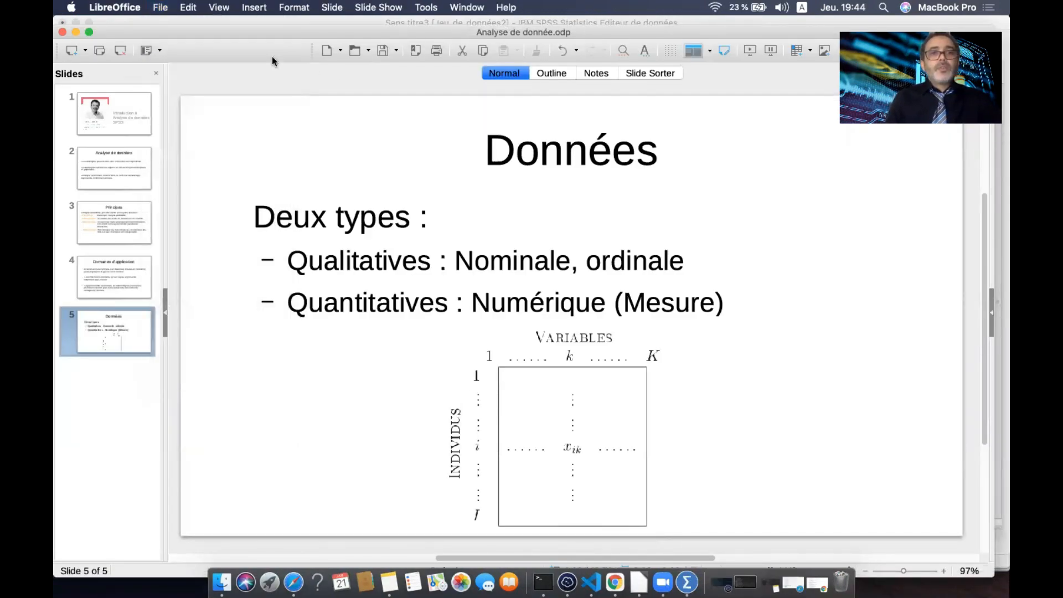
{"action": "left_click", "coordinate": [160, 8]}
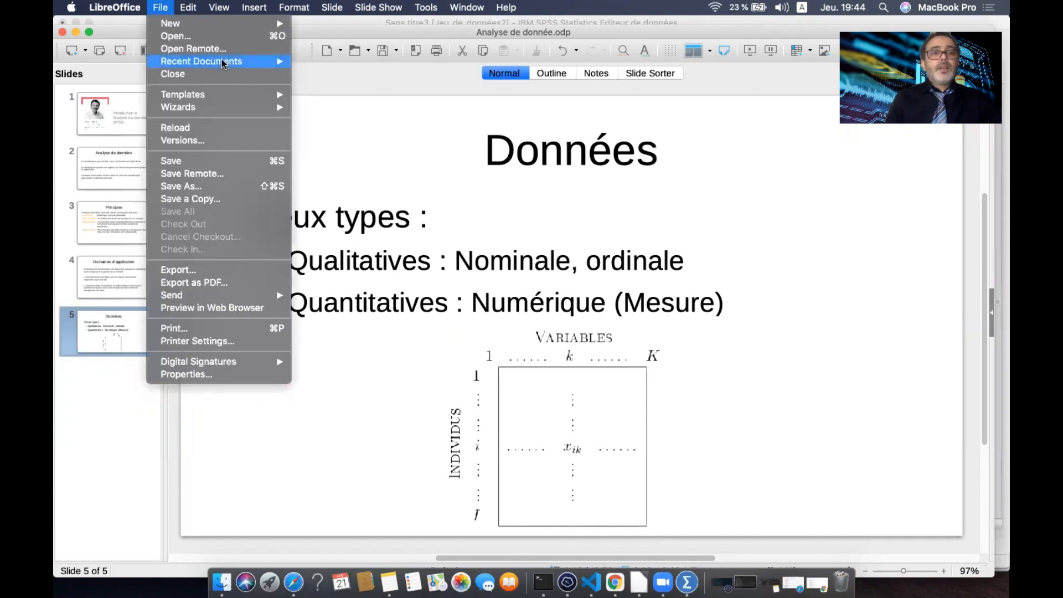
{"action": "mouse_move", "coordinate": [222, 61]}
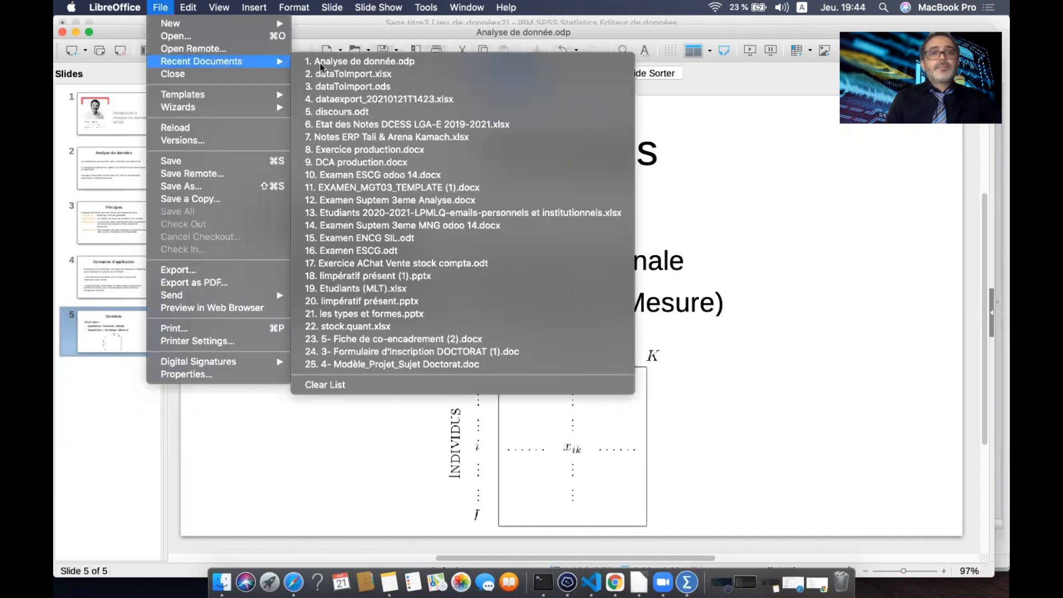
{"action": "left_click", "coordinate": [420, 74]}
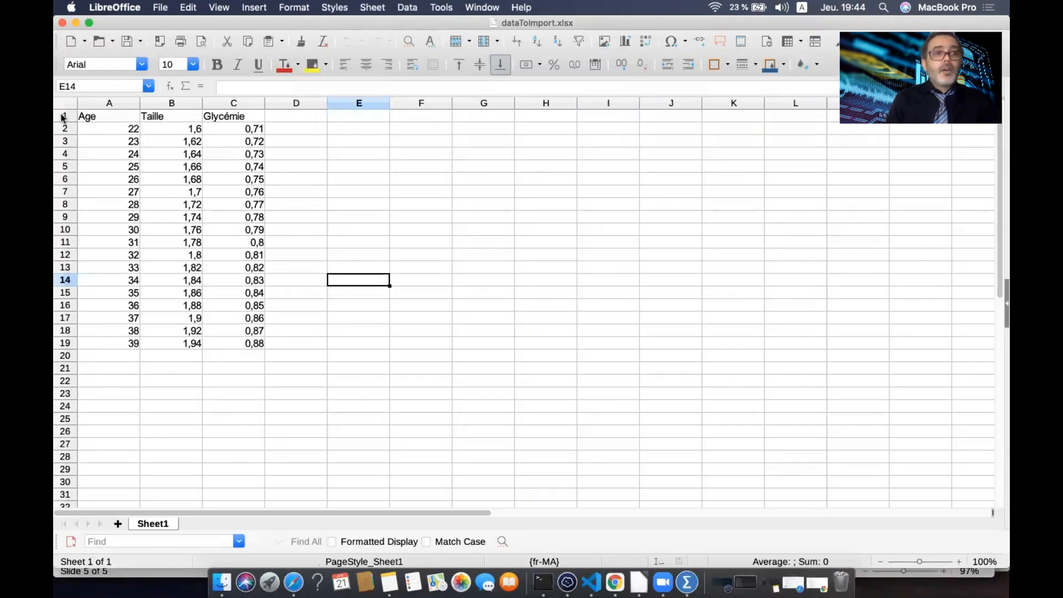
Insert a row below the header row and move the Age, Taille and Glycémie headings down into row 2
{"action": "left_click", "coordinate": [62, 116]}
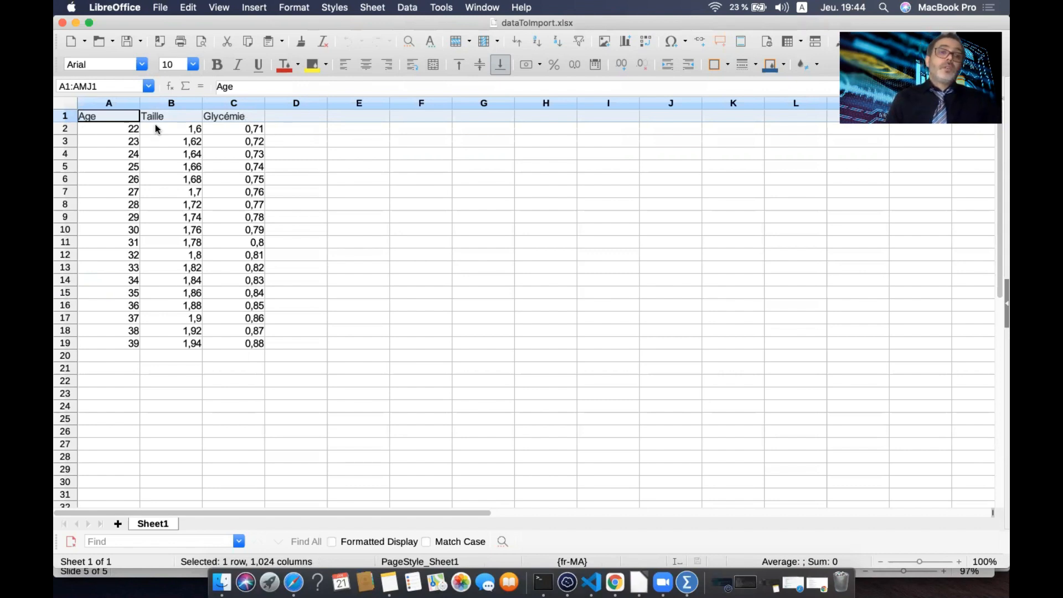
{"action": "right_click", "coordinate": [66, 122]}
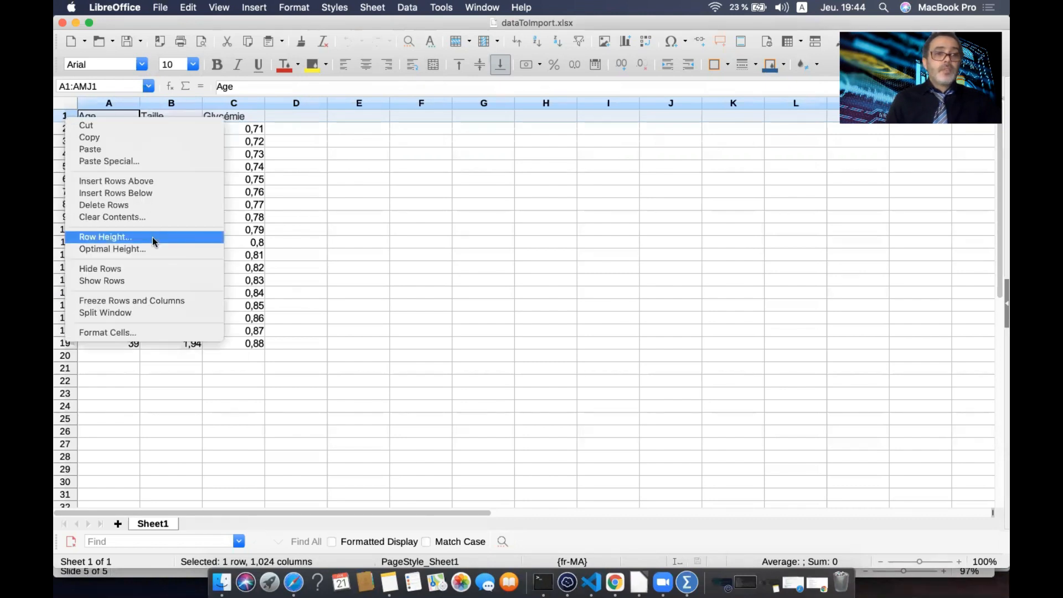
{"action": "left_click", "coordinate": [158, 190]}
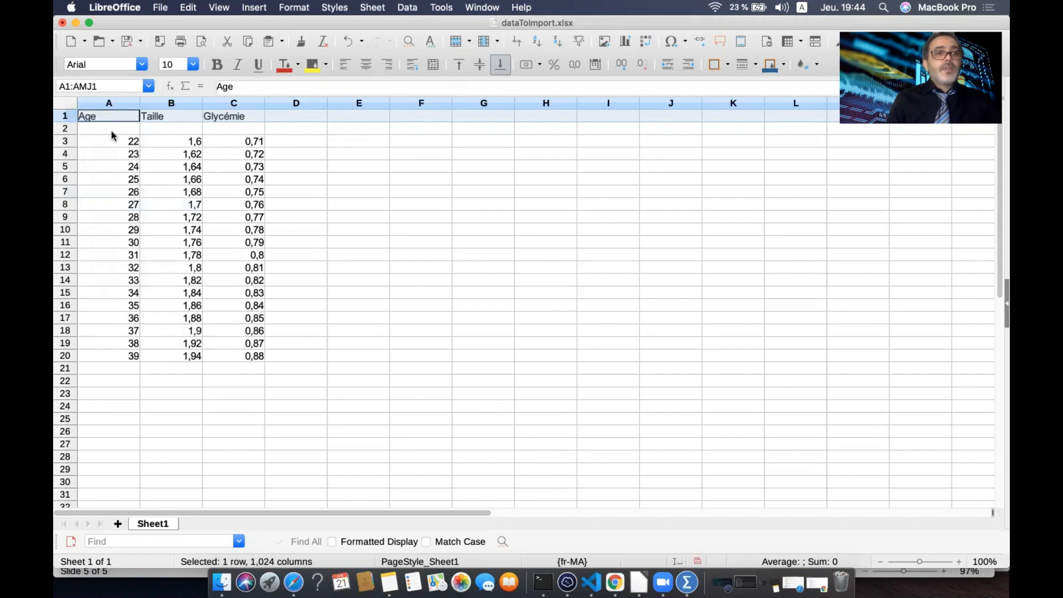
{"action": "left_click_drag", "start_coordinate": [117, 117], "coordinate": [261, 124]}
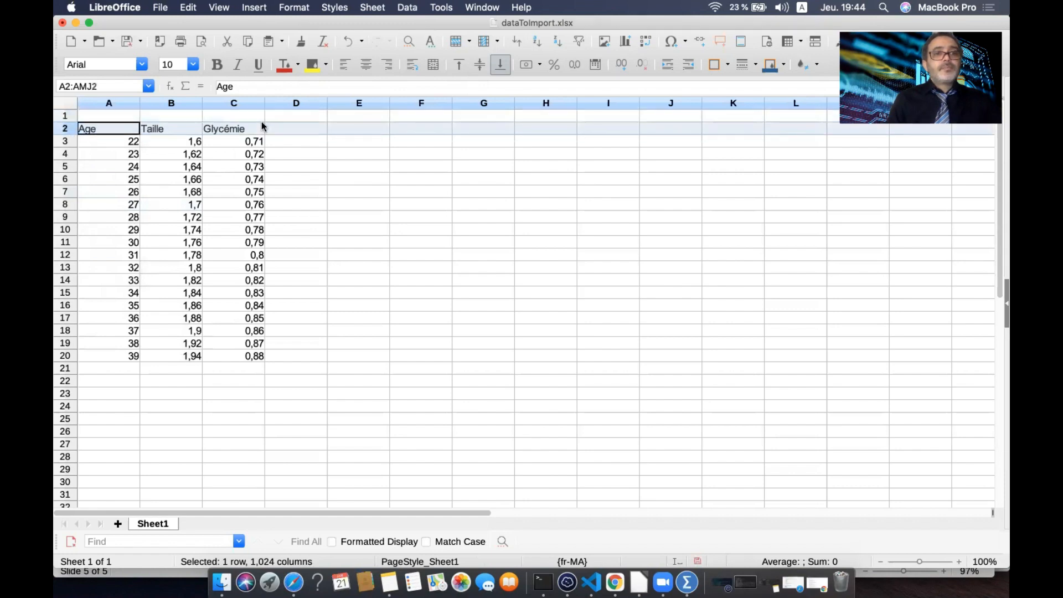
Enter the heading "Mesure" in cell A1 above the column names
{"action": "left_click", "coordinate": [138, 115]}
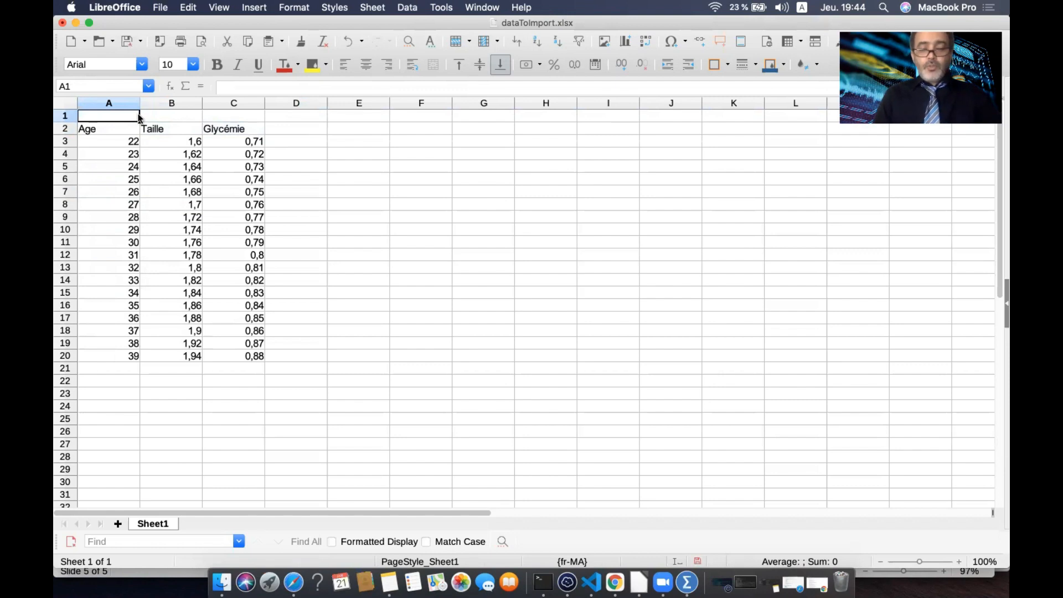
{"action": "type", "text": "MEsure"}
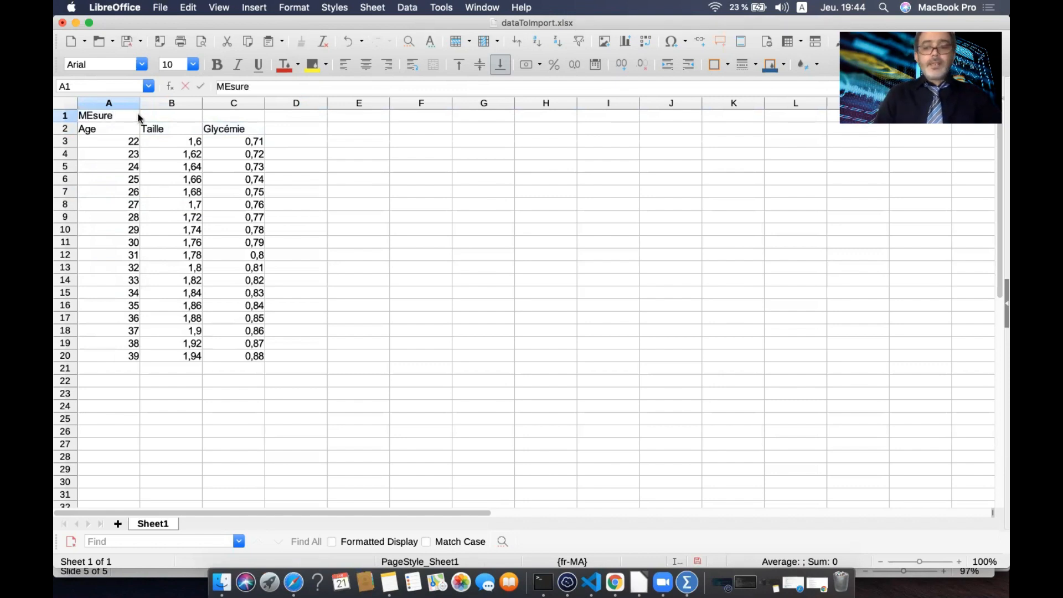
{"action": "key", "text": "BackSpace"}
{"action": "key", "text": "BackSpace"}
{"action": "key", "text": "BackSpace"}
{"action": "key", "text": "BackSpace"}
{"action": "key", "text": "BackSpace"}
{"action": "type", "text": "esure"}
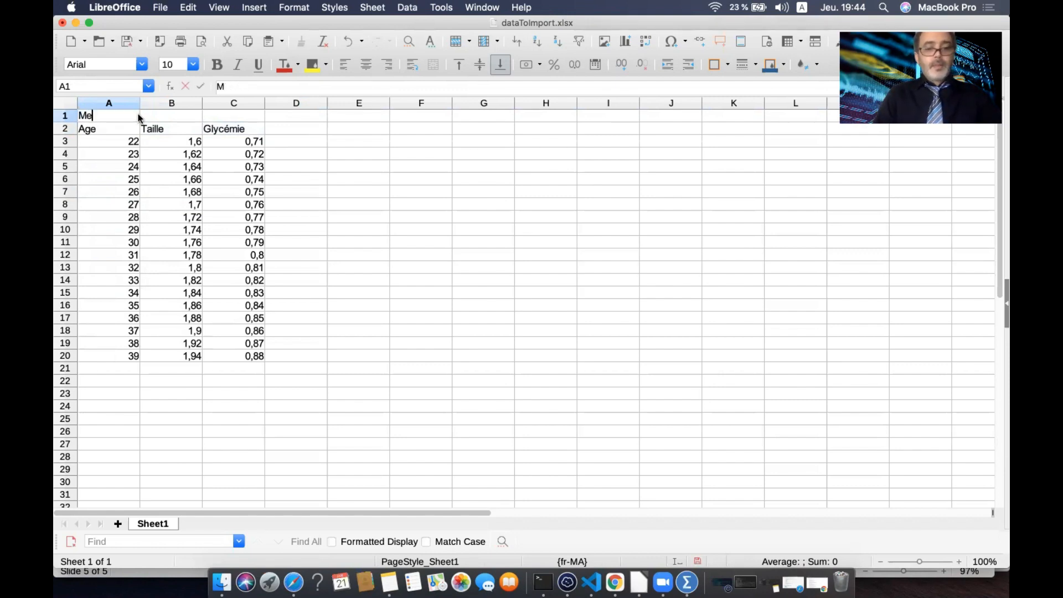
{"action": "key", "text": "Return"}
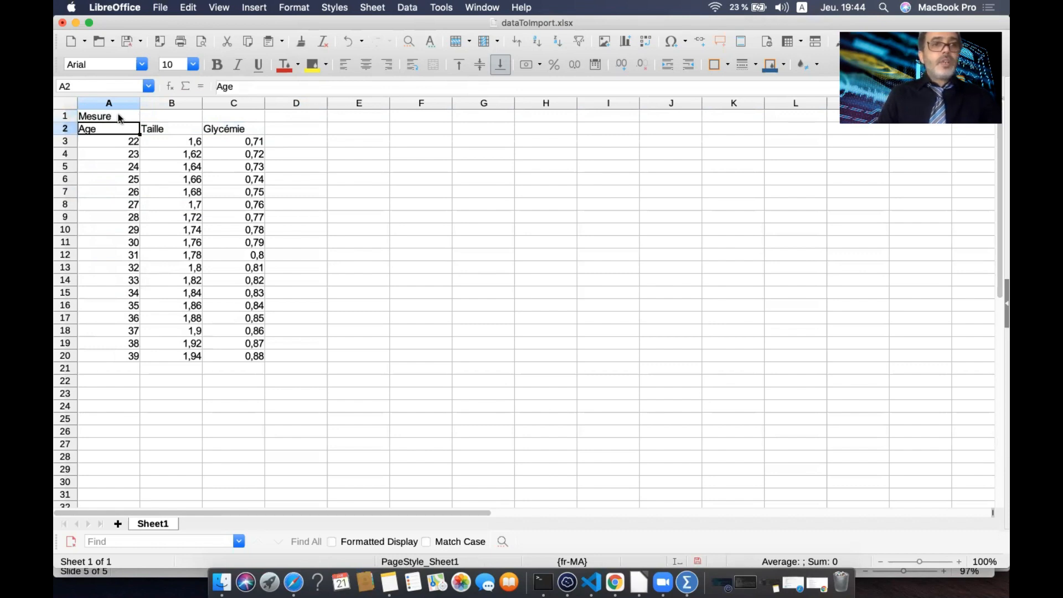
Merge and center cells A1:C1 so the Mesure heading spans the three data columns
{"action": "left_click_drag", "start_coordinate": [122, 117], "coordinate": [235, 117]}
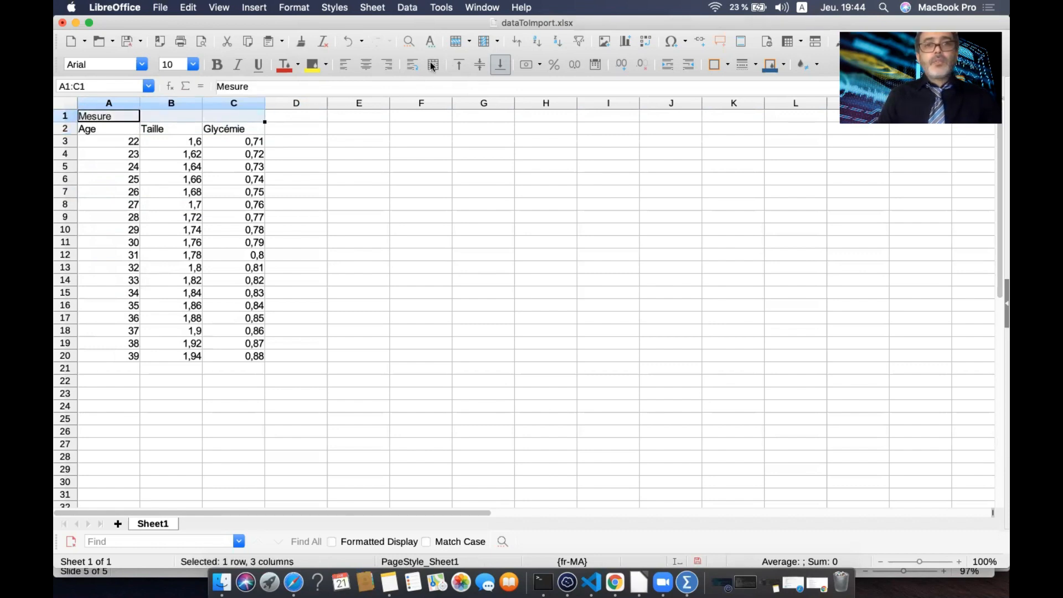
{"action": "left_click", "coordinate": [434, 64]}
{"action": "left_click", "coordinate": [374, 221]}
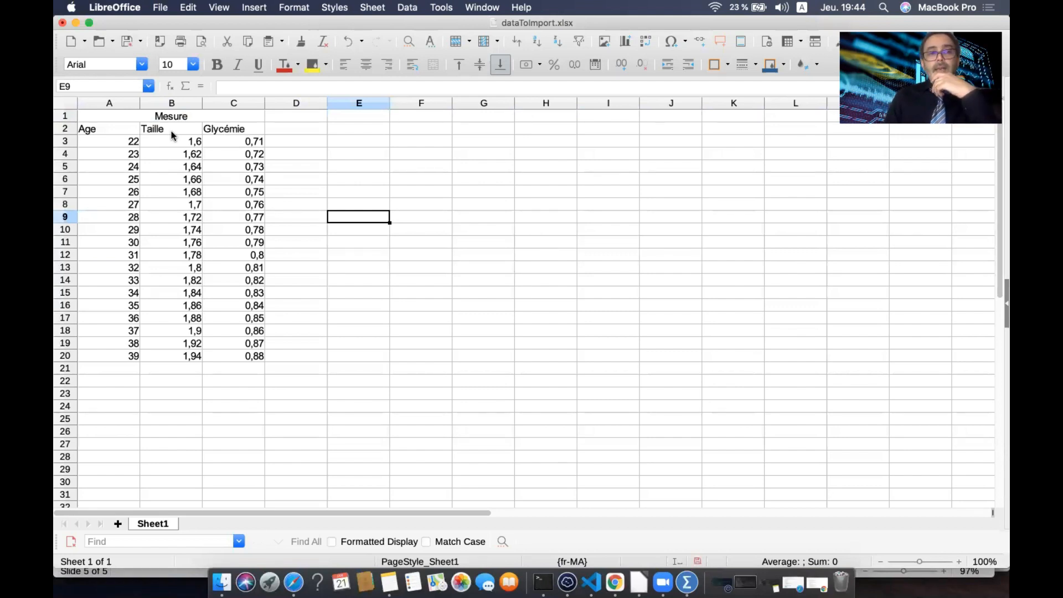
Switch back to SPSS Statistics and the dataset imported from the Excel file
{"action": "left_click", "coordinate": [663, 583]}
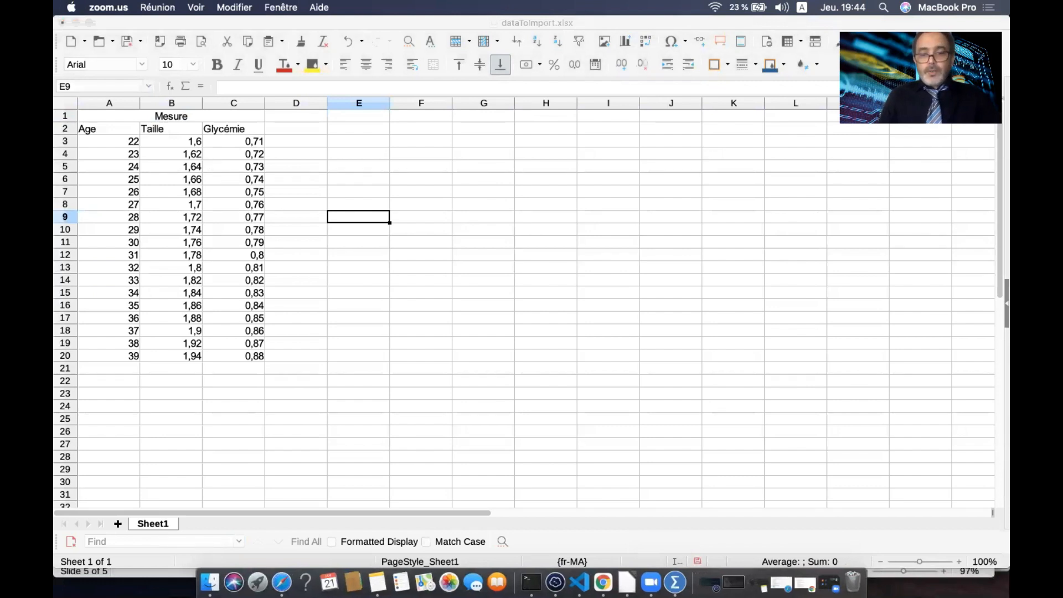
{"action": "left_click", "coordinate": [675, 579]}
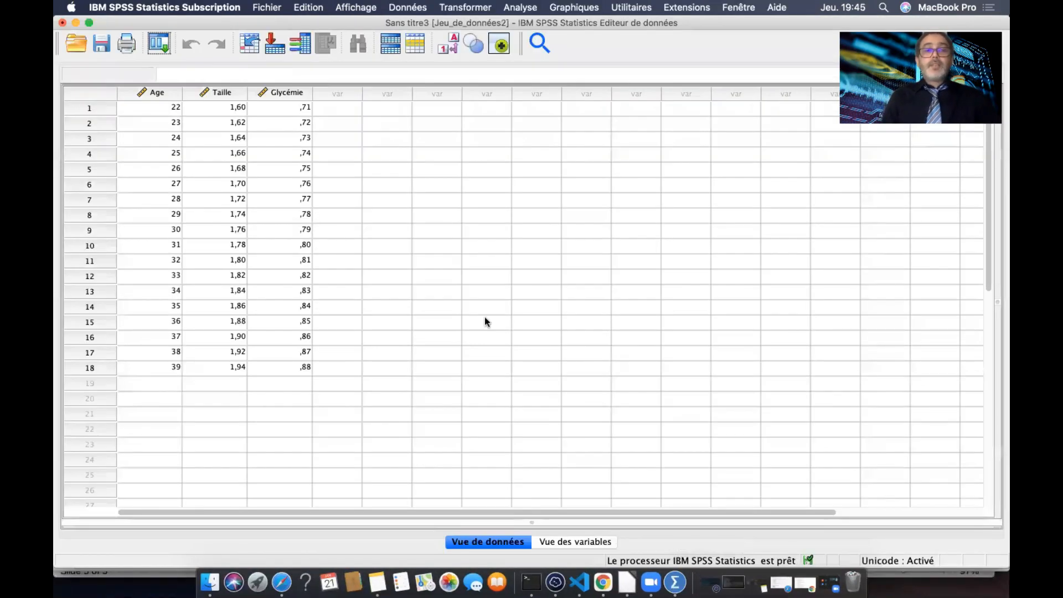